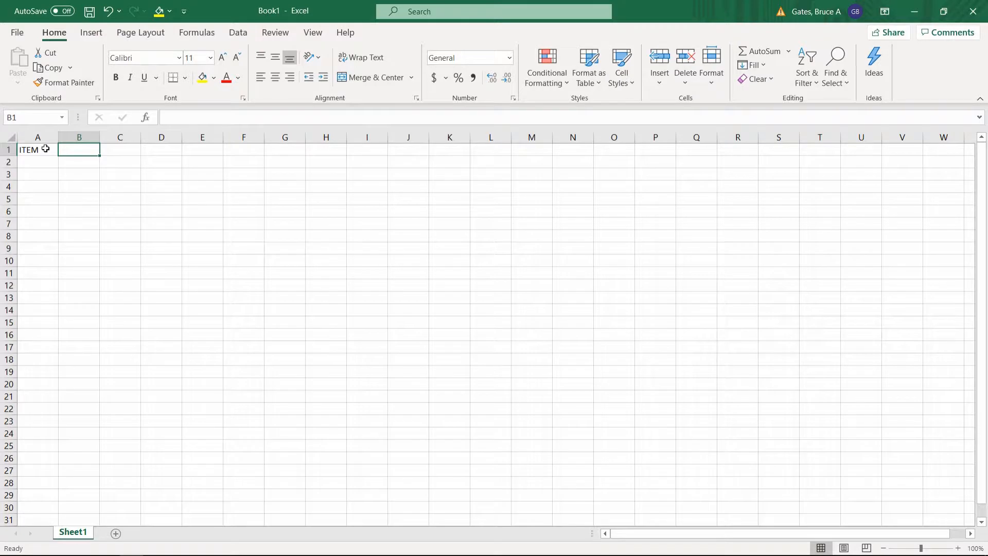
- Enter the headings COST, QTY and EXT in cells B1, C1 and D1
type("OST")
key("Tab")
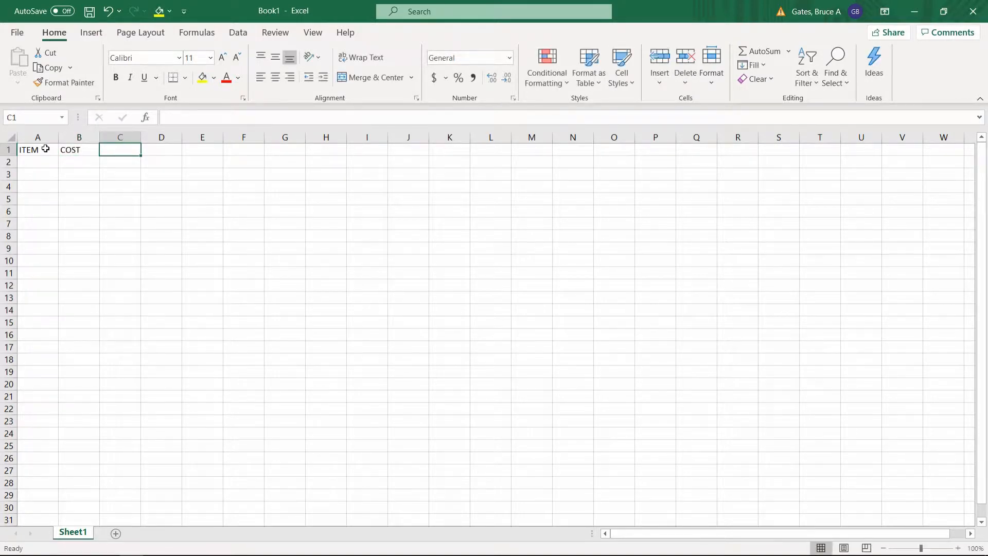
type("QTY")
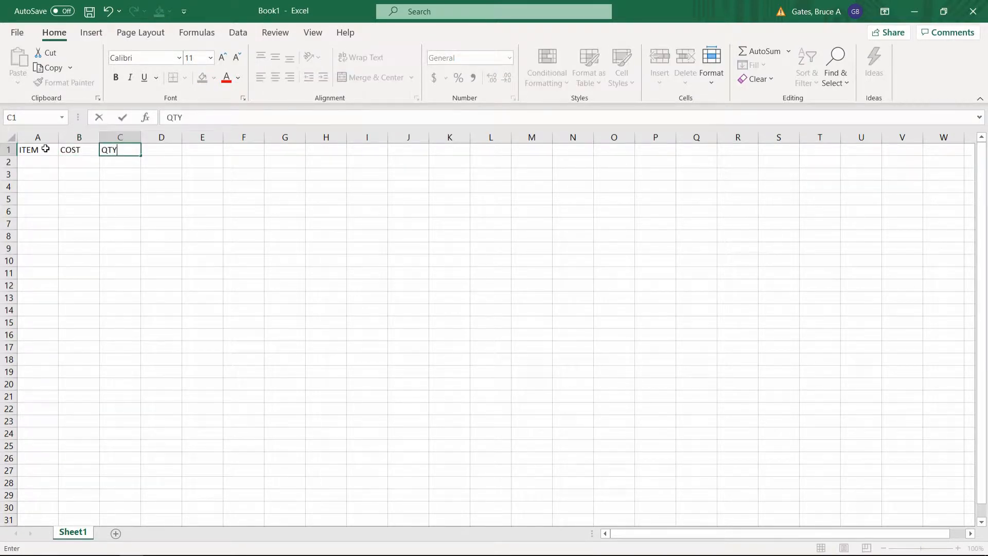
key("Tab")
type("EX")
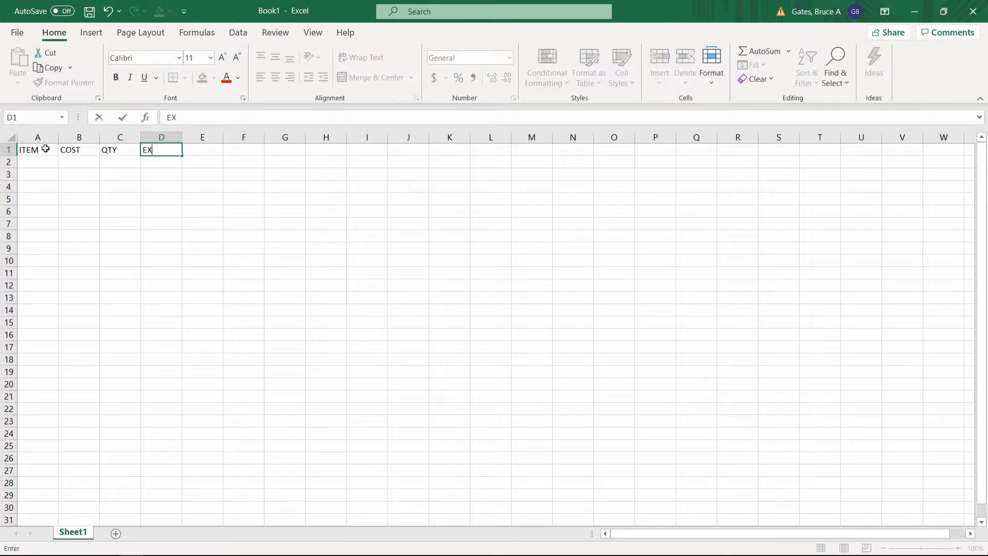
- Swap the two middle headings so that B1 reads QTY and C1 reads COST
left_click(90, 148)
type("QTY")
key("Tab")
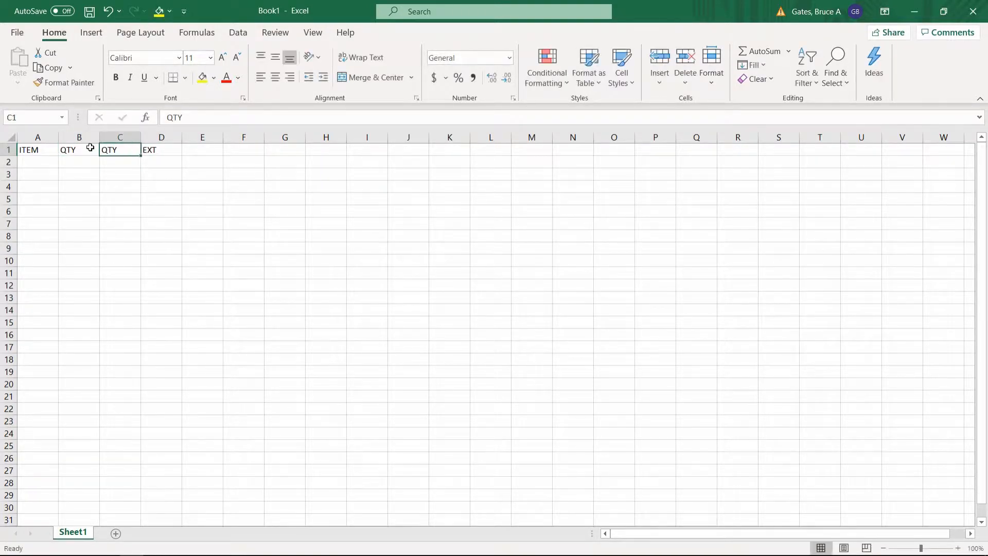
type("COST")
key("Return")
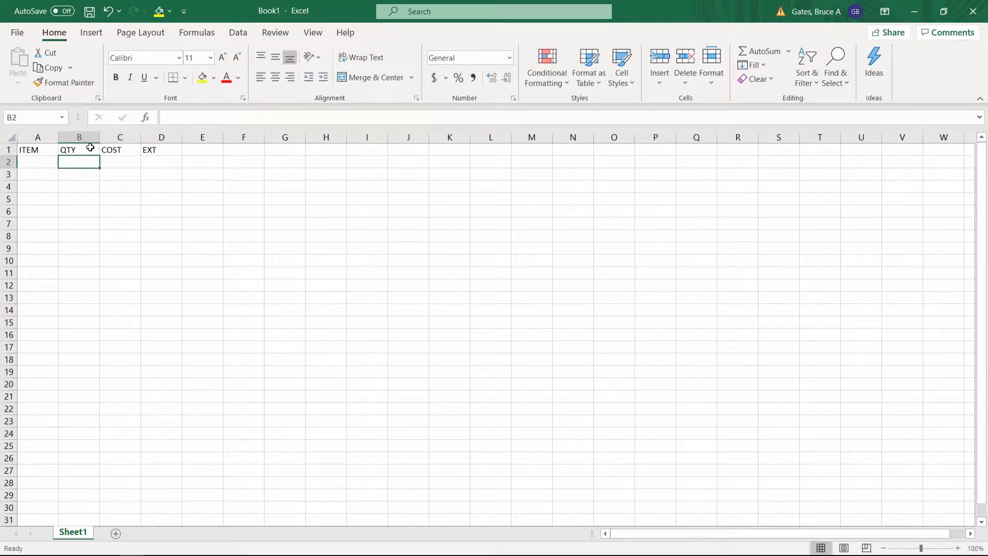
- List Bananas, Apples, Pears and Oranges under ITEM in cells A2 to A5
left_click(28, 161)
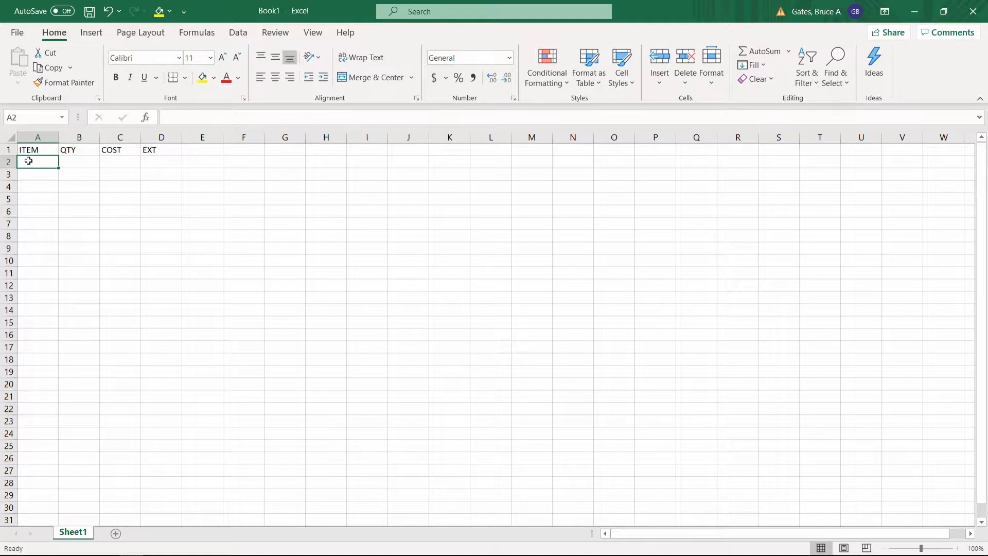
type("Bananas")
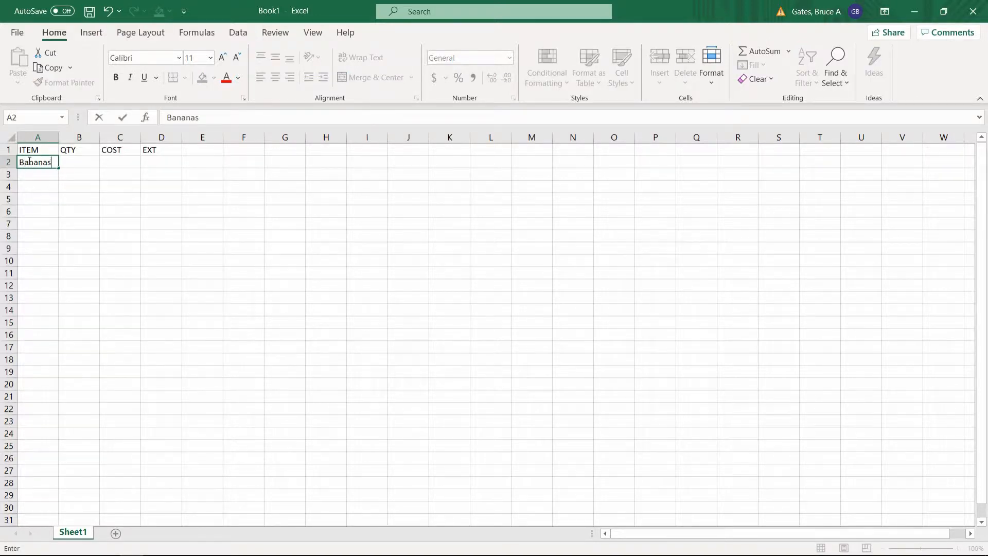
key("Return")
type("Apples")
key("Return")
type("Pears")
key("Return")
type("Oranges")
key("Return")
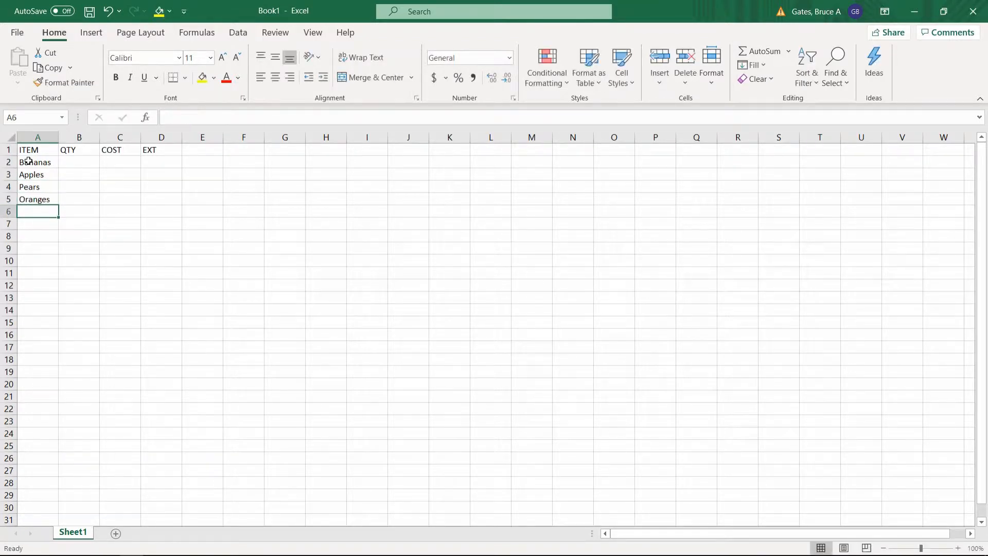
- Enter the quantities 5, 2, 7 and 3 for the four fruits in cells B2 to B5
left_click(66, 162)
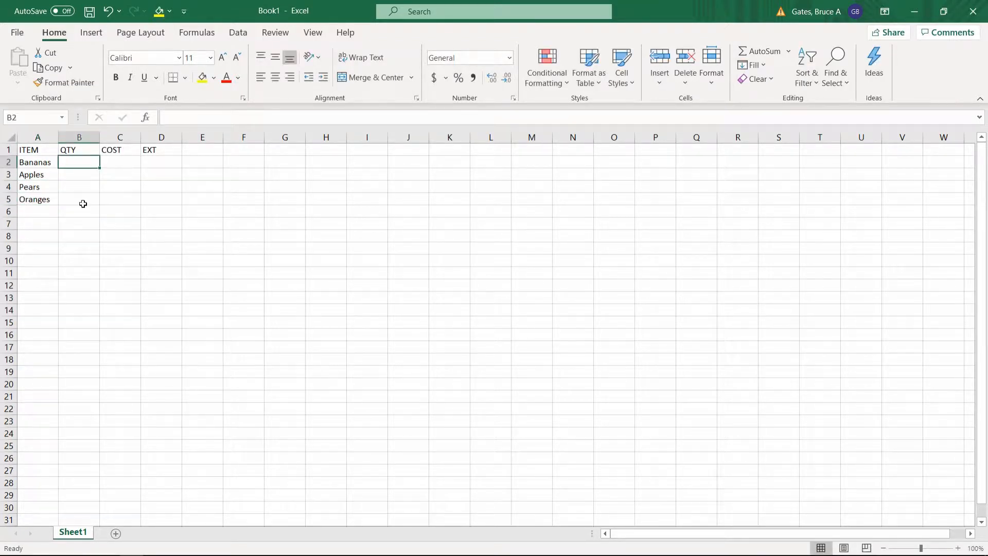
type("5")
key("Return")
type("2")
key("Return")
type("7")
key("Return")
type("3")
key("Tab")
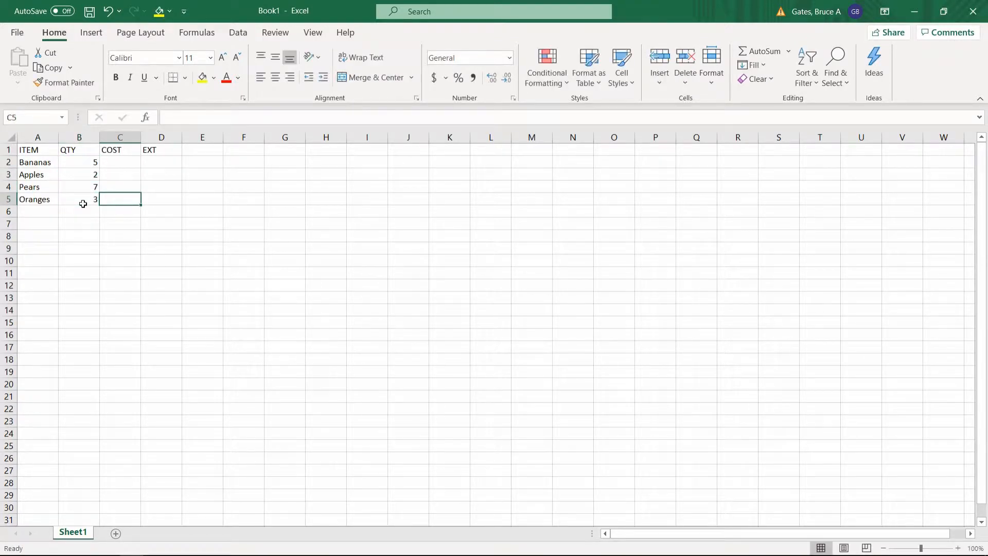
- Enter the costs .50, 1.00, 2.00 and .75 for the four fruits in cells C2 to C5
key("Up")
key("Up")
key("Up")
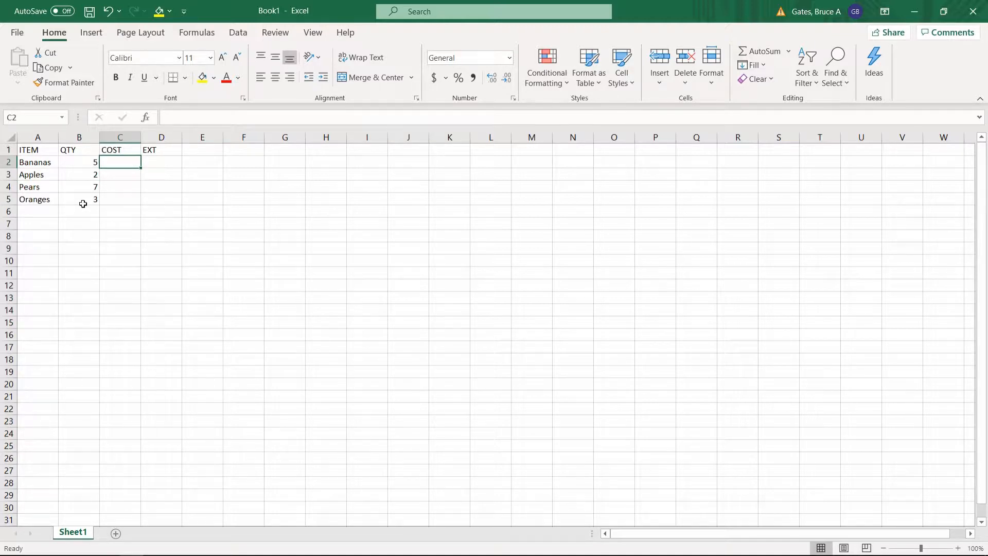
type(".50")
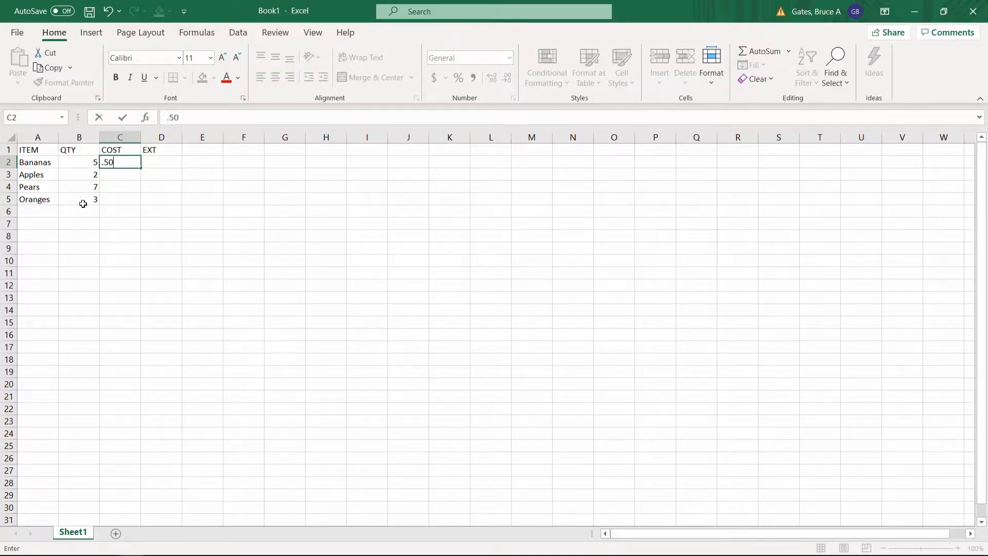
key("Return")
type("1.")
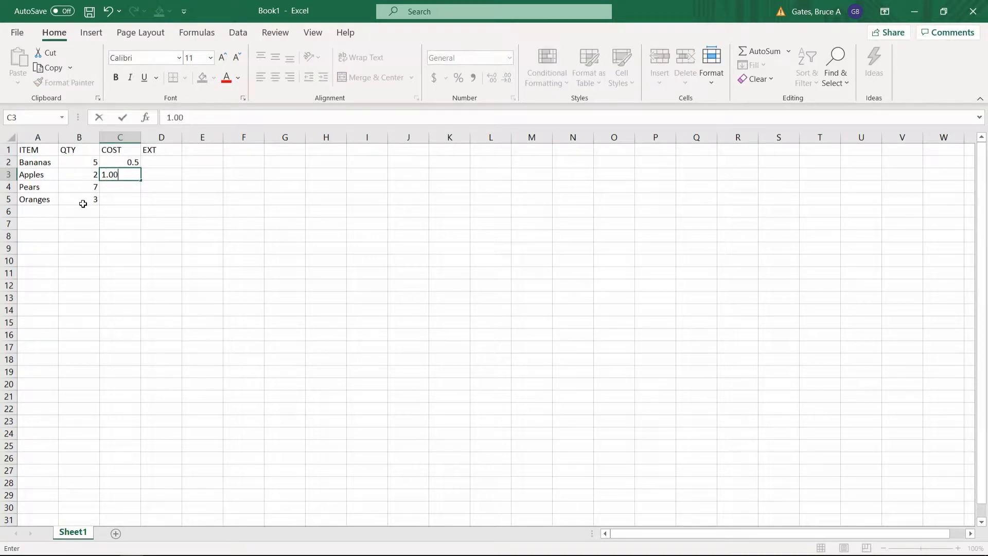
key("Return")
type("2.")
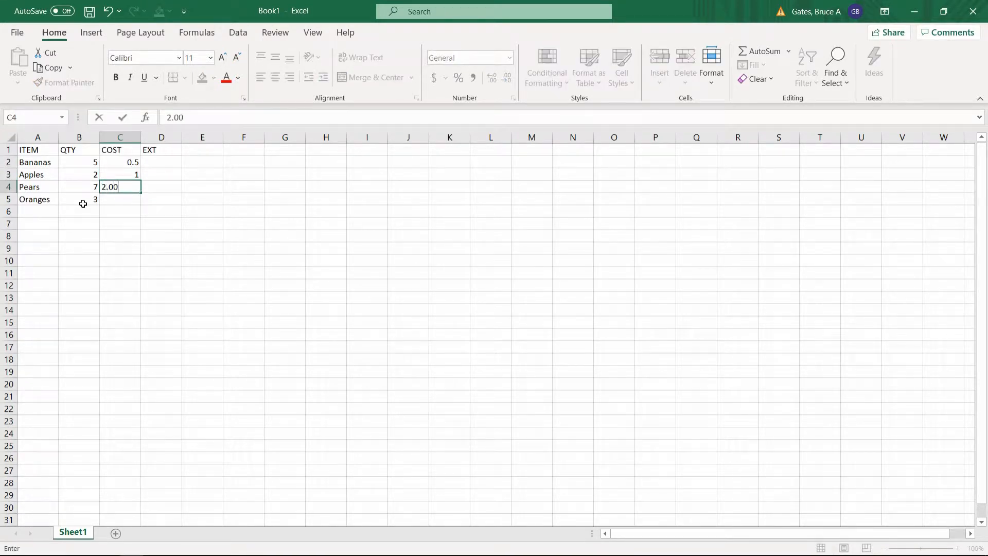
key("Return")
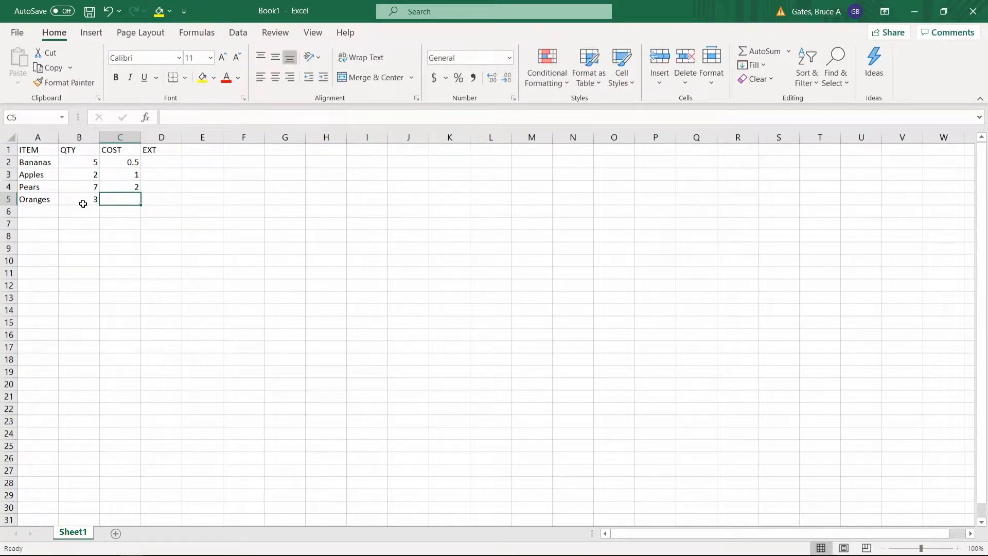
type(".75")
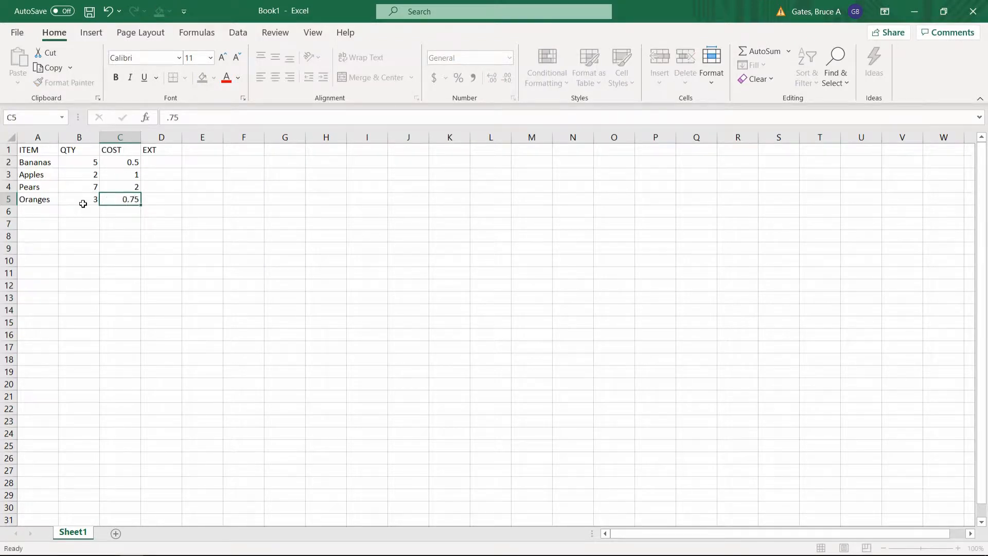
key("Return")
- Open the Format Cells dialog for the bananas cost in C2 and move it clear of its starting place
left_click_drag(130, 161, 130, 198)
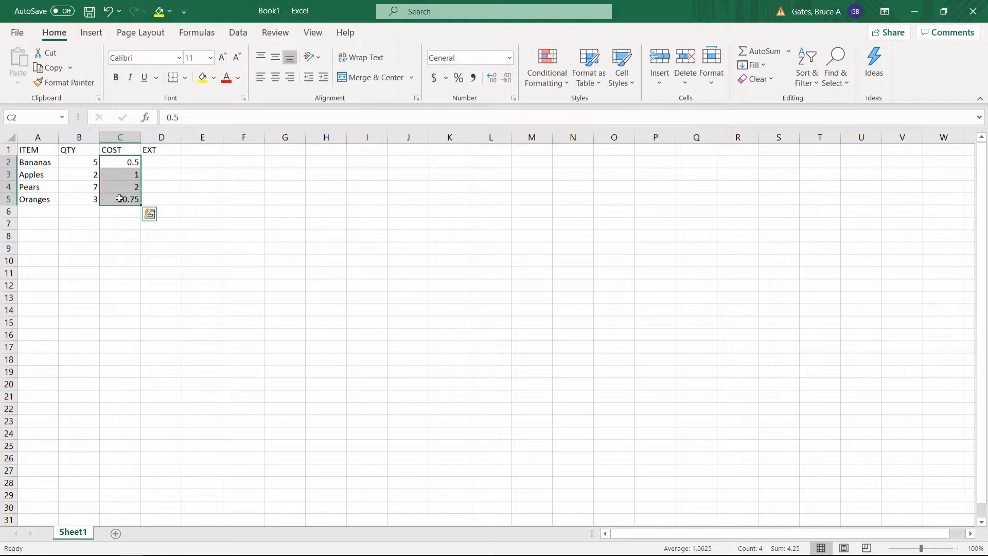
left_click(132, 163)
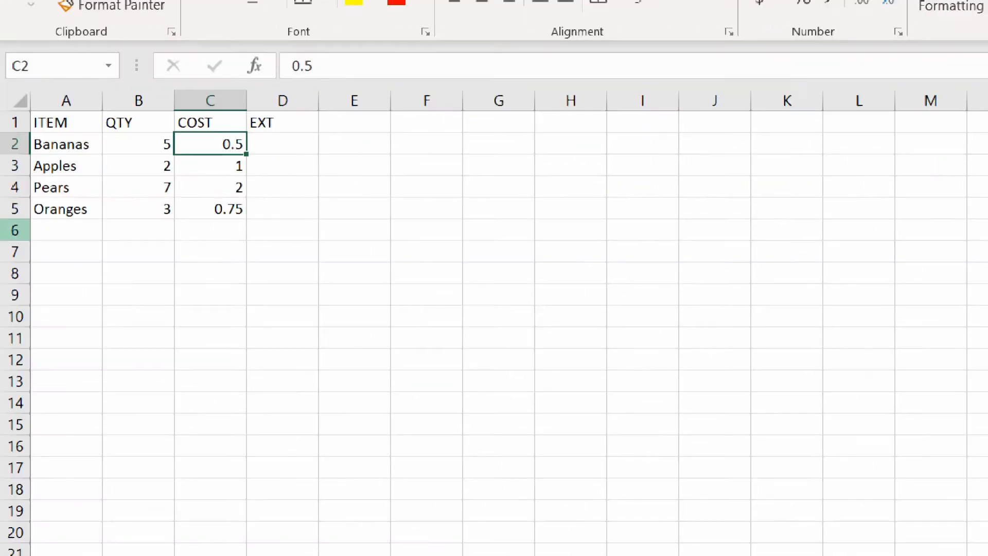
right_click(217, 140)
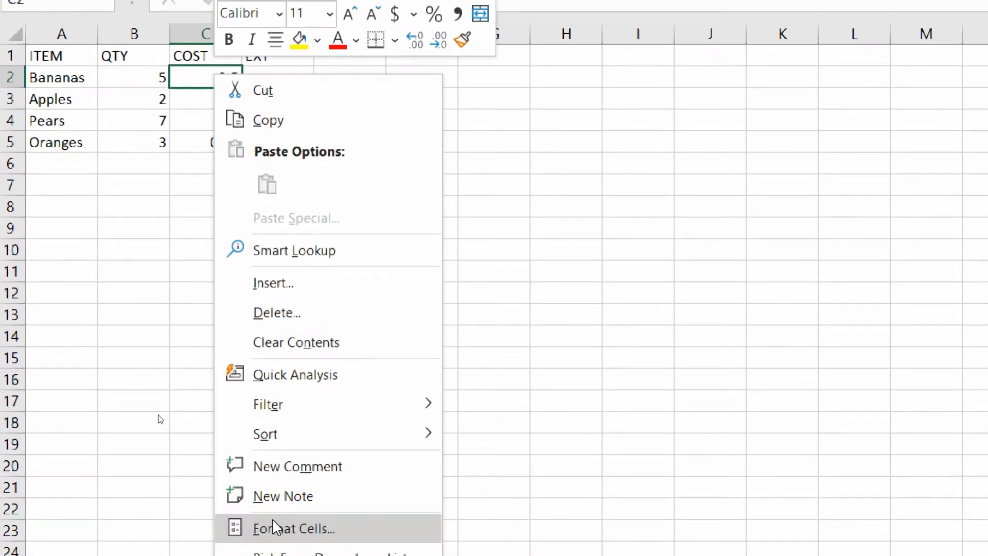
left_click(275, 526)
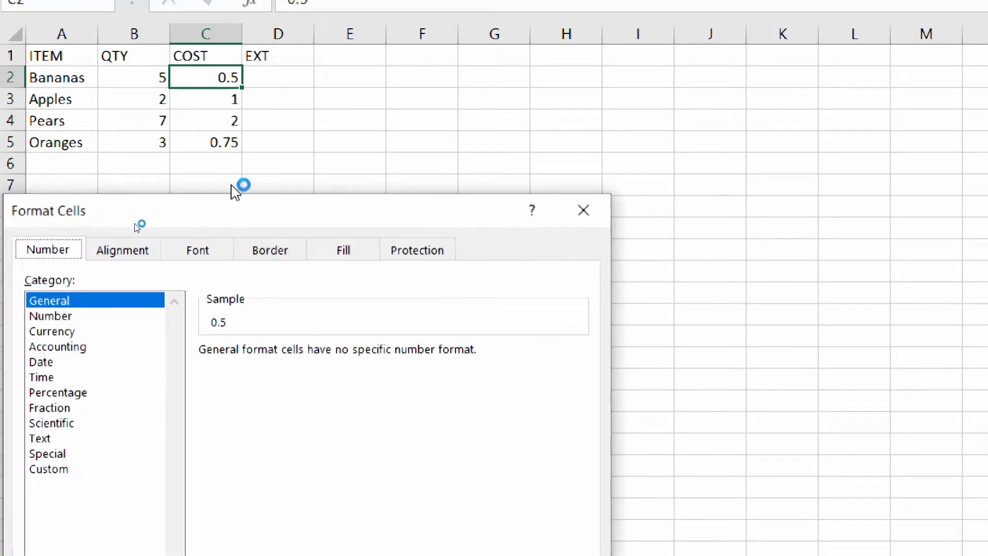
left_click_drag(243, 216, 355, 62)
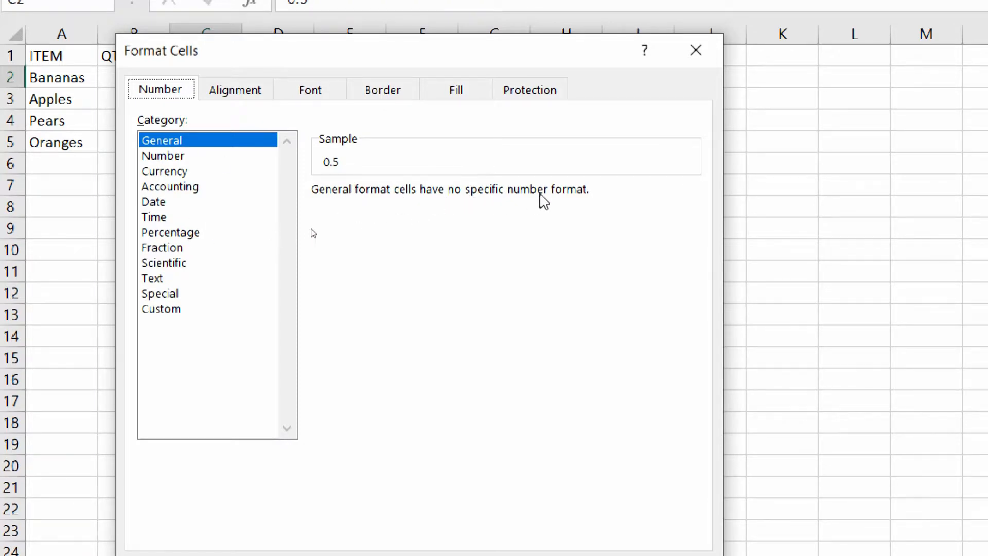
- Look through the number format categories, such as Number, Currency, Accounting, Date, Percentage, Fraction, Text, Custom and Scientific
left_click(179, 172)
left_click(180, 156)
left_click(181, 173)
left_click(184, 189)
left_click(183, 203)
left_click(182, 233)
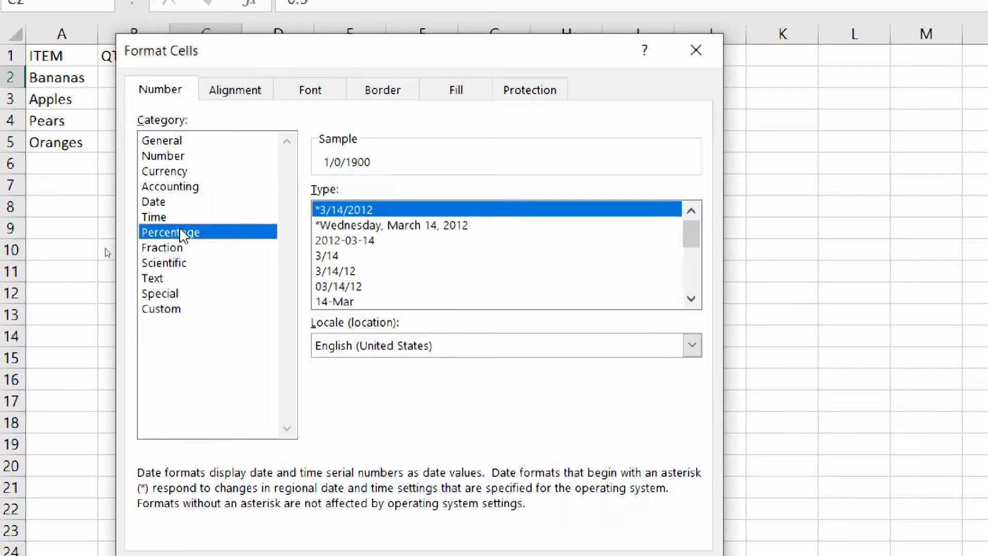
left_click(177, 248)
left_click(178, 279)
left_click(176, 309)
left_click(172, 295)
left_click(166, 263)
- Look over the Alignment, Font, Border and Fill options for the cell, and return to the number formats
left_click(236, 91)
left_click(310, 91)
left_click(384, 91)
left_click(443, 91)
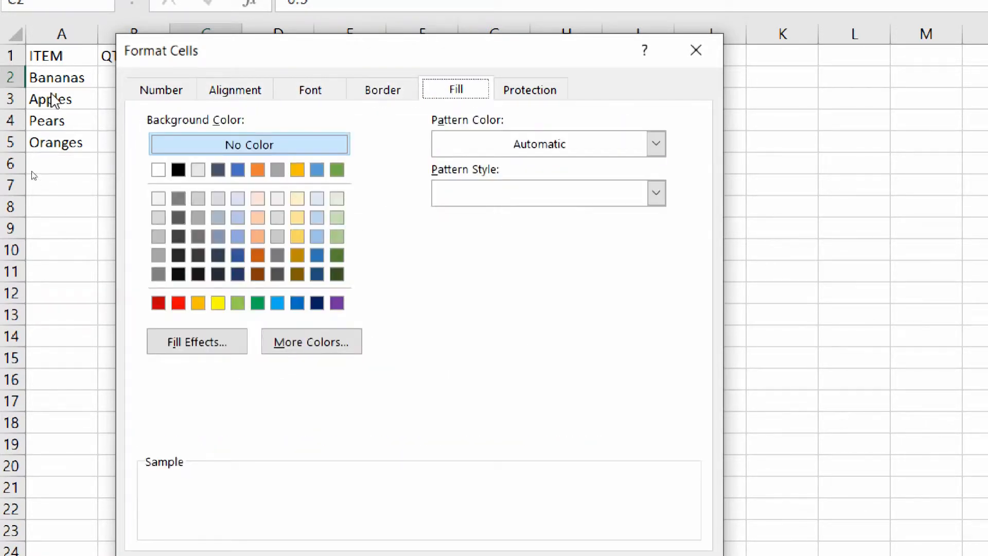
left_click(187, 92)
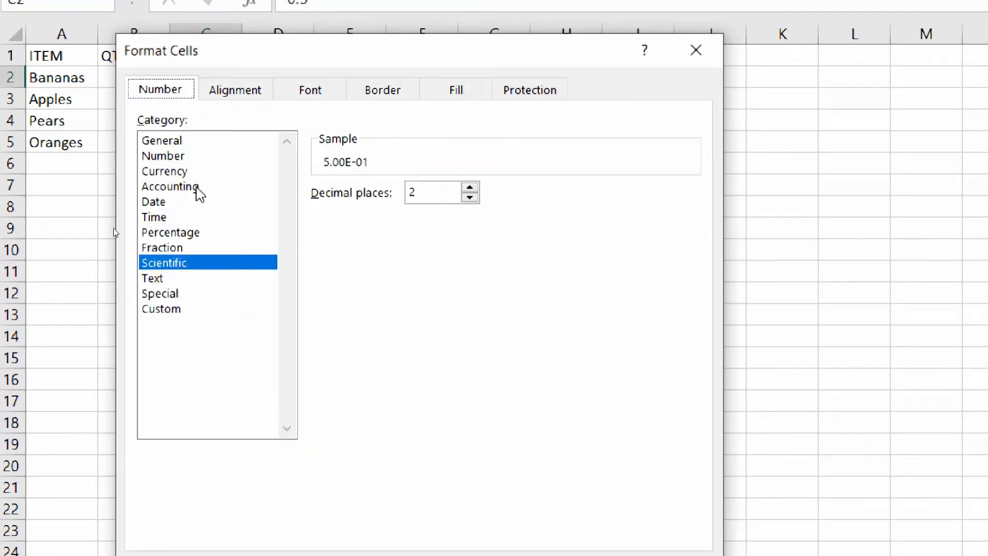
- Choose the Currency format for C2 with the $ symbol and 2 decimal places
left_click(165, 171)
left_click(416, 220)
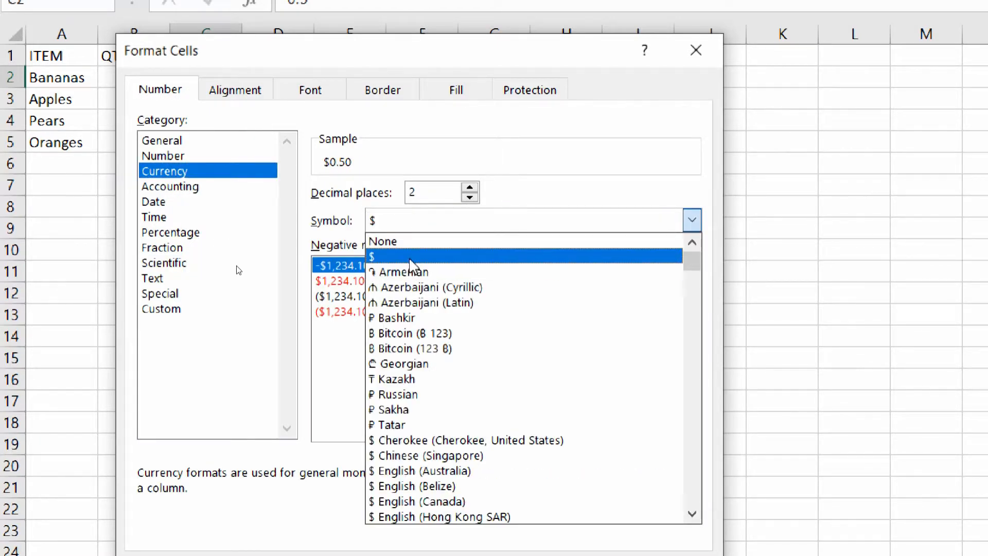
left_click(590, 196)
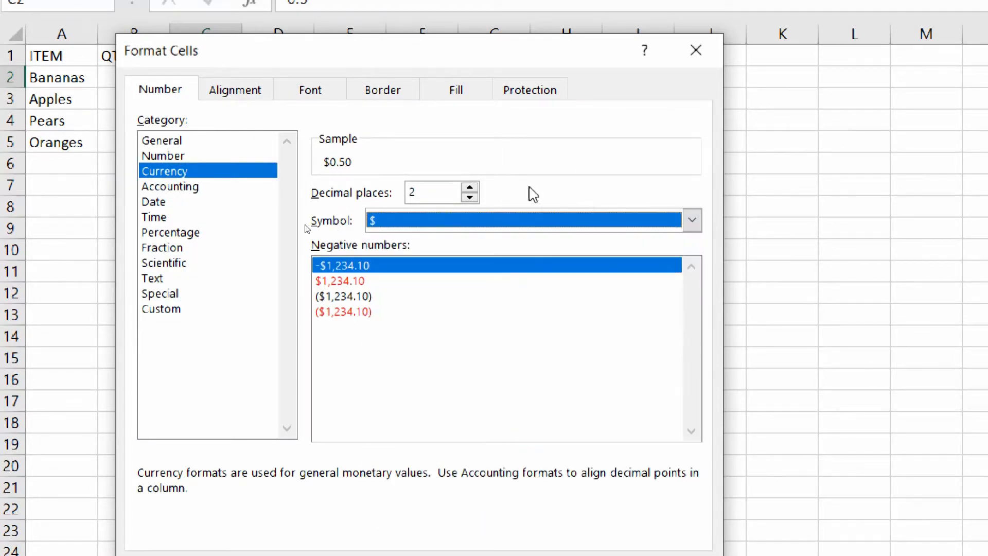
left_click(470, 187)
left_click(470, 187)
left_click(470, 198)
left_click(470, 198)
left_click(470, 198)
left_click(470, 187)
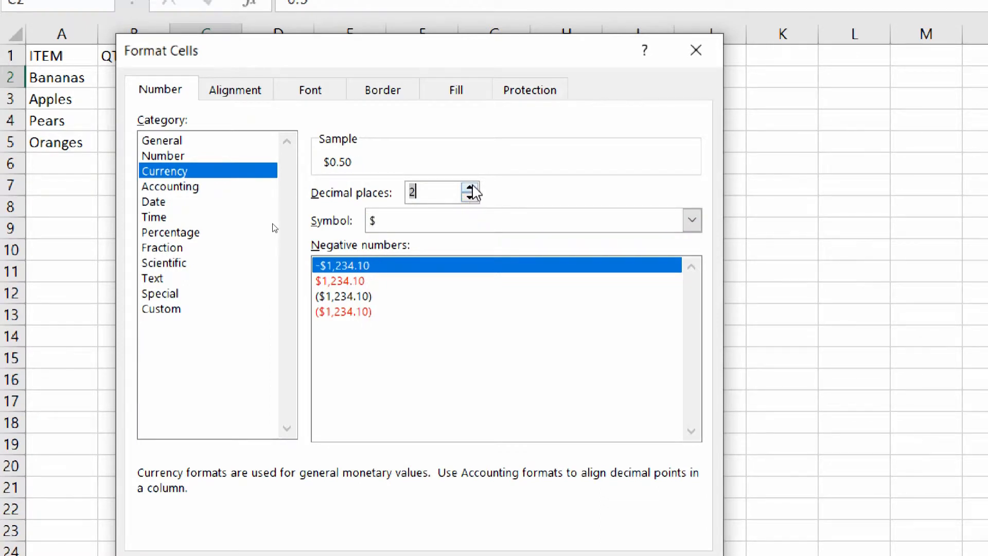
left_click(457, 195)
- Try the negative number styles, choose -$1,234.10, and apply the currency format to C2
left_click(348, 281)
left_click(348, 296)
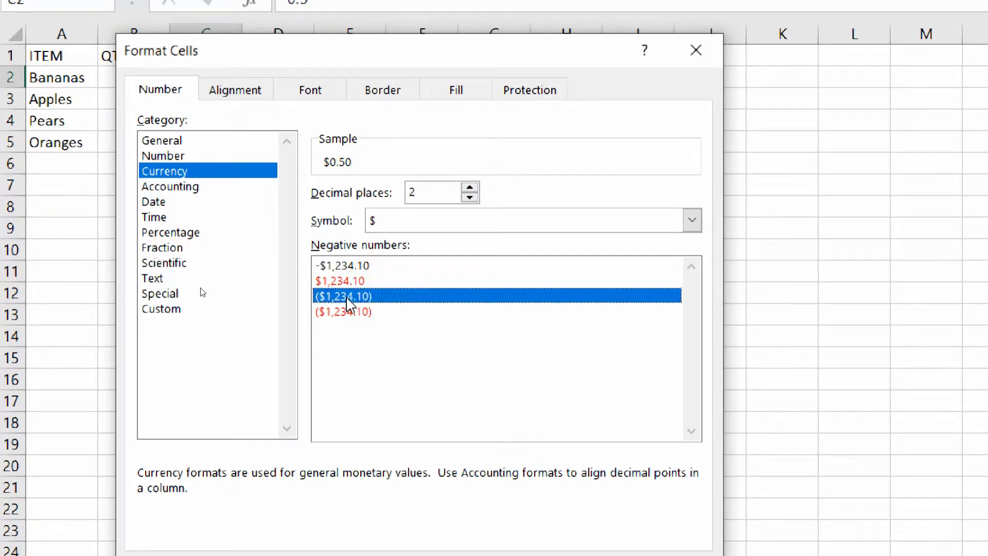
left_click(347, 311)
left_click(352, 281)
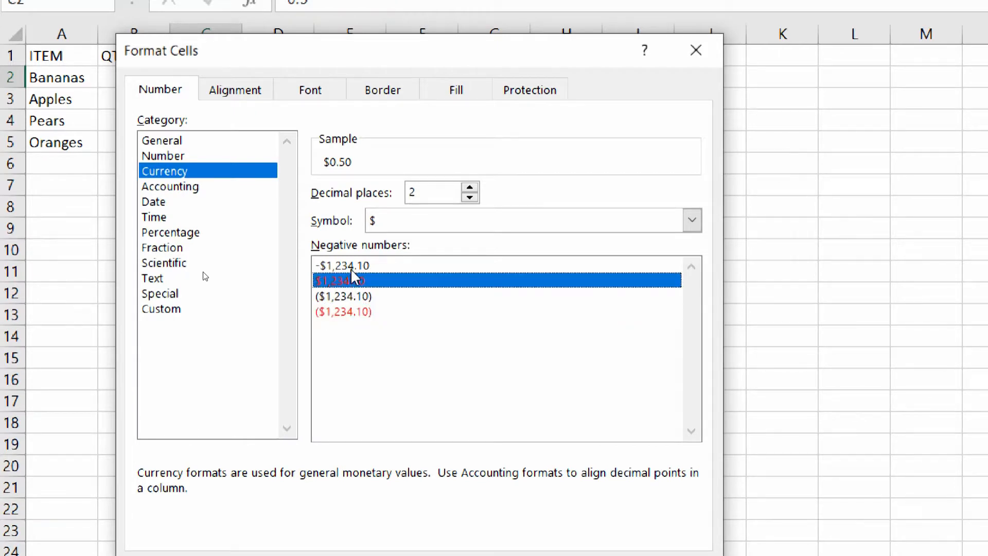
left_click(354, 296)
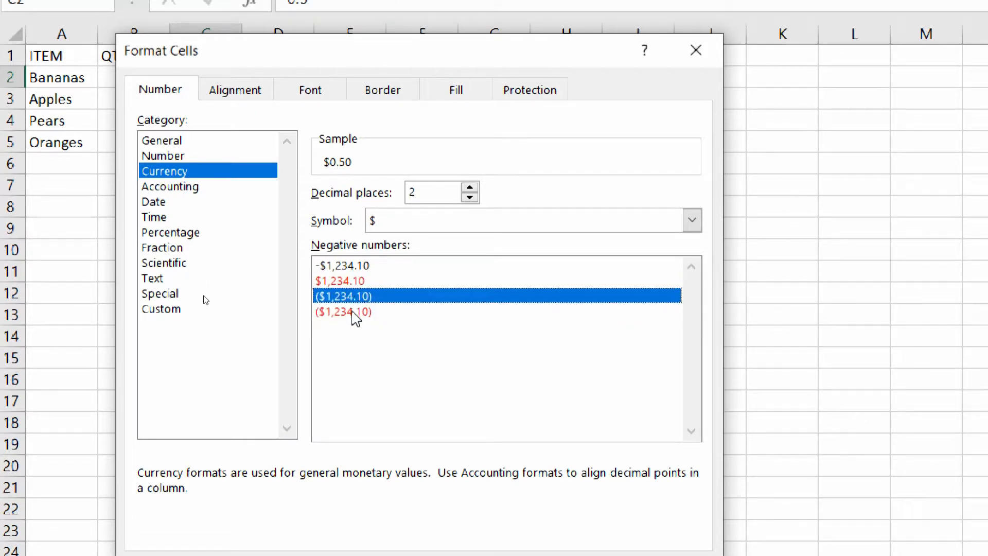
left_click(355, 317)
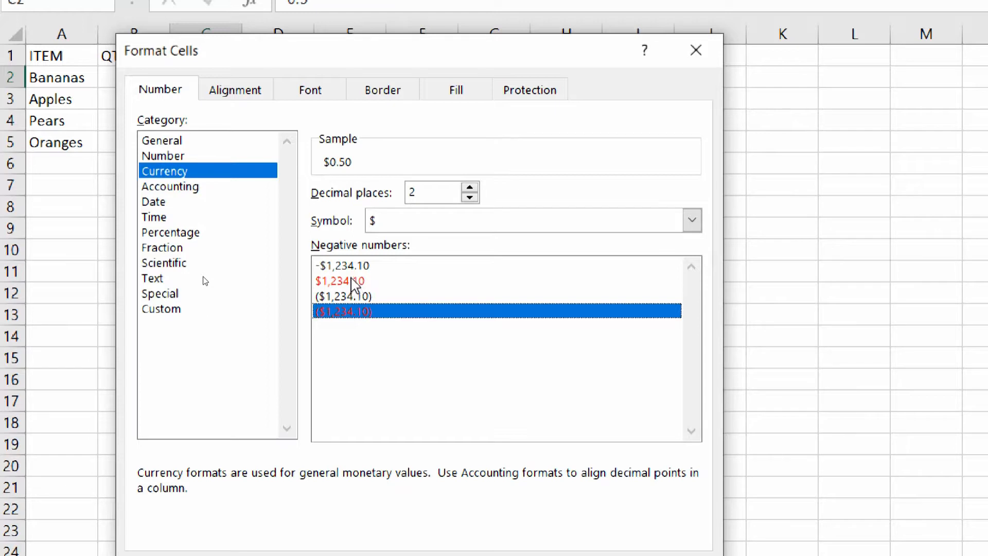
left_click(356, 266)
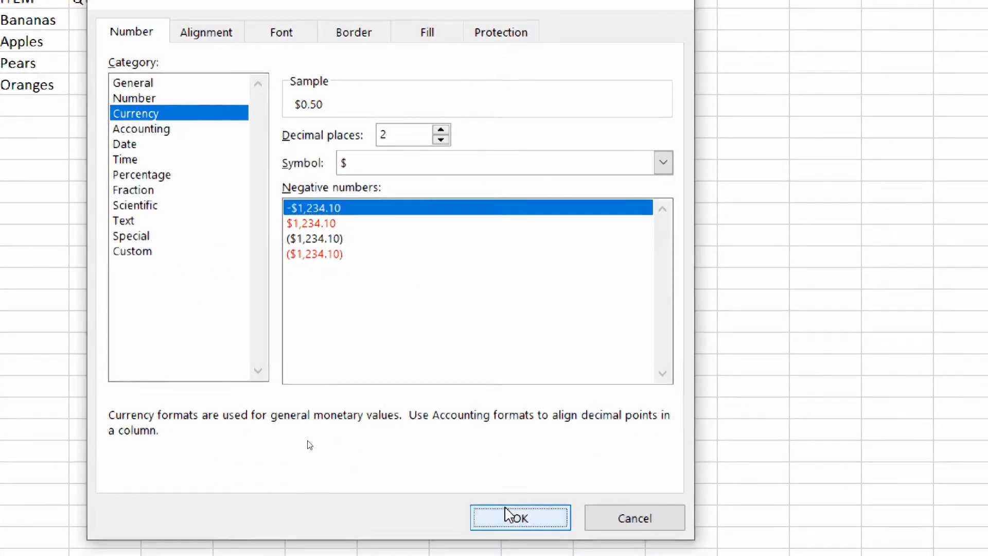
left_click(536, 555)
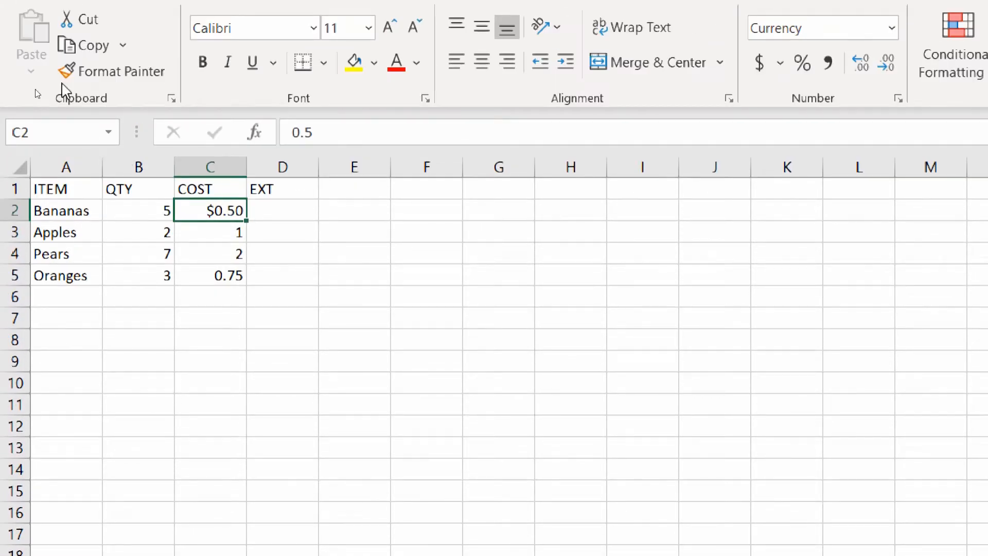
left_click_drag(207, 234, 216, 270)
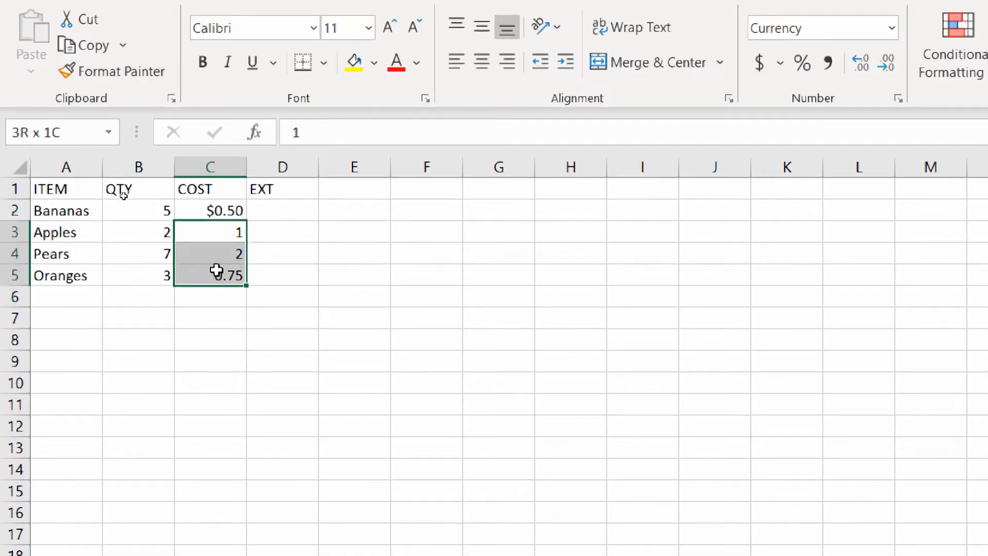
left_click_drag(220, 211, 222, 286)
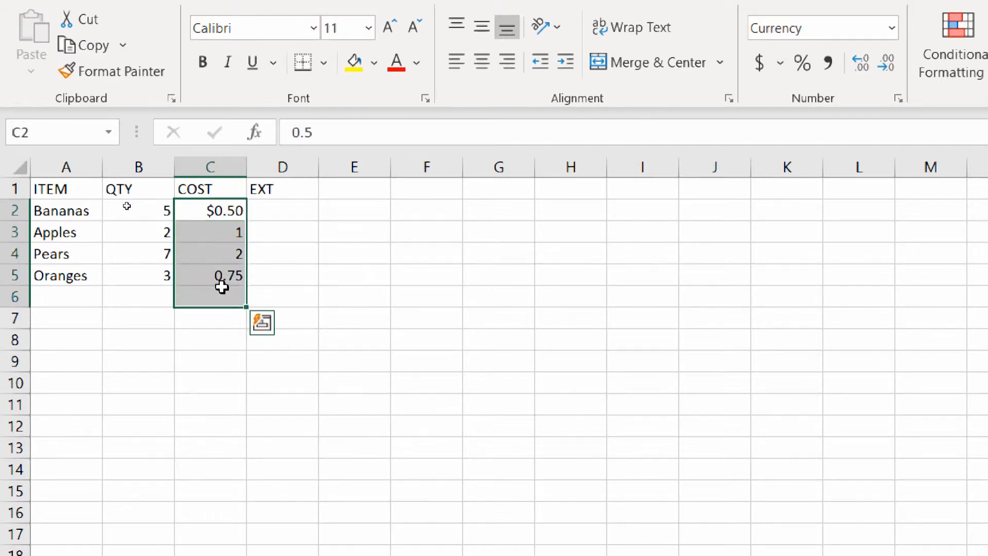
left_click(225, 277)
left_click(230, 210)
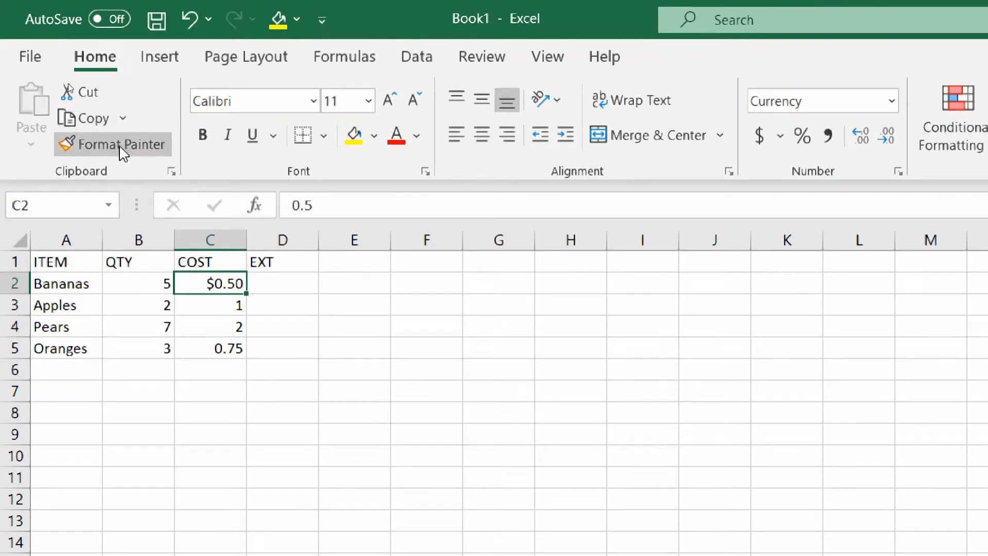
left_click(216, 322)
- Copy the currency format of C2 onto the remaining costs in C3:C5 with Format Painter
left_click(222, 285)
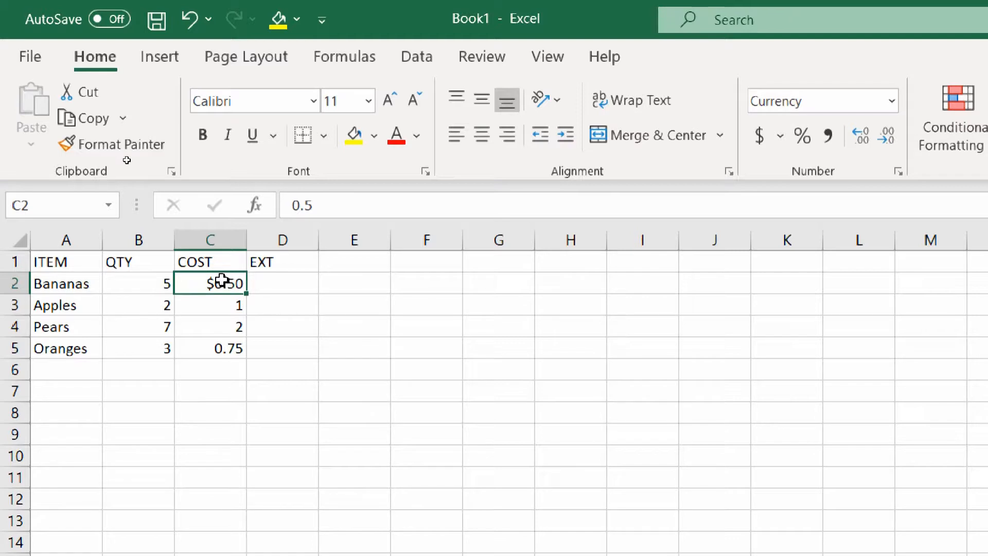
left_click(111, 140)
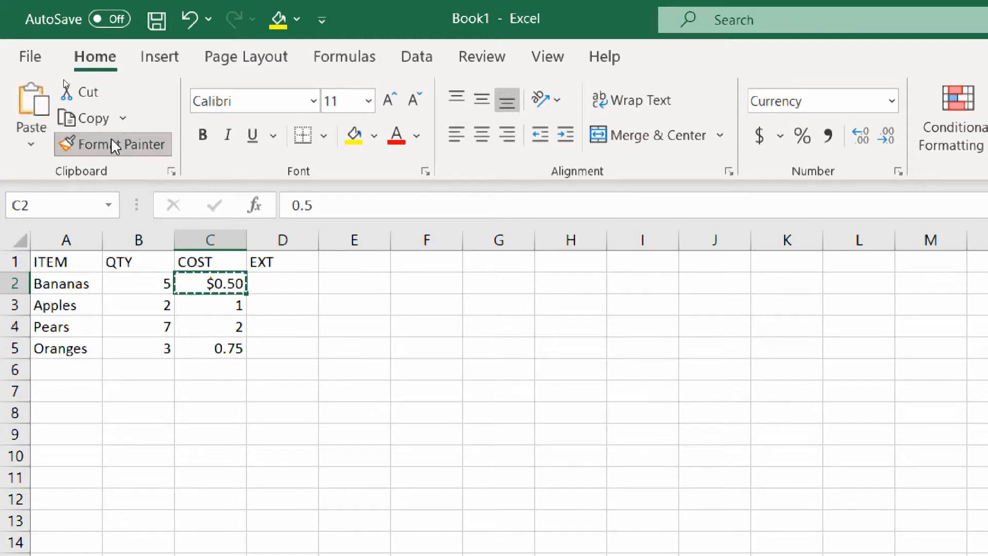
left_click(230, 304)
left_click_drag(230, 305, 232, 352)
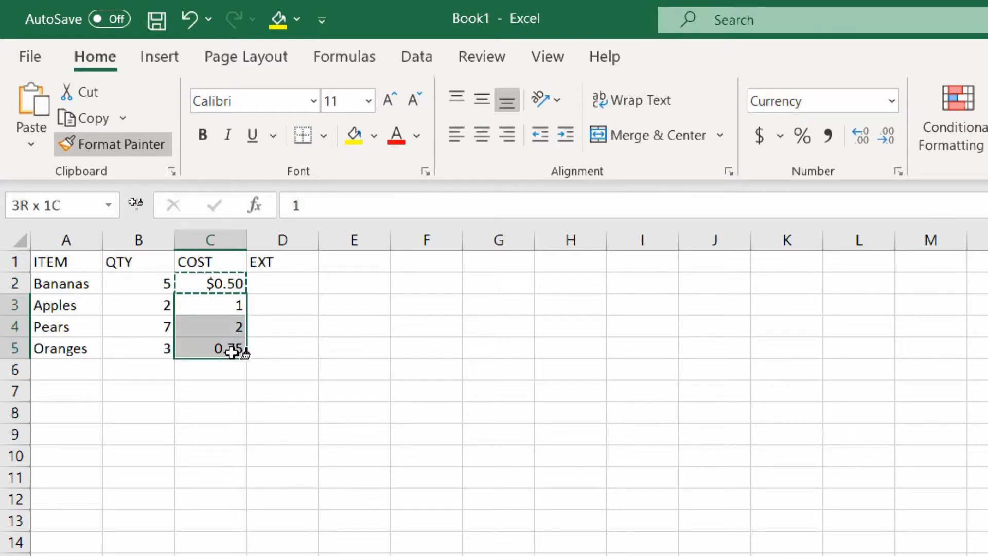
left_click_drag(232, 352, 230, 349)
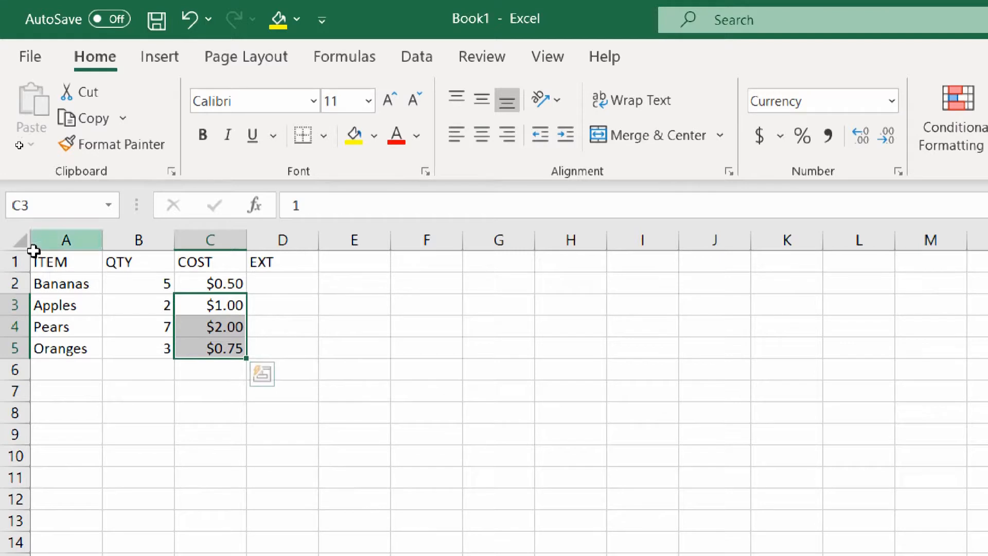
- Make the ITEM header in A1 bold, underlined and centered
left_click(54, 262)
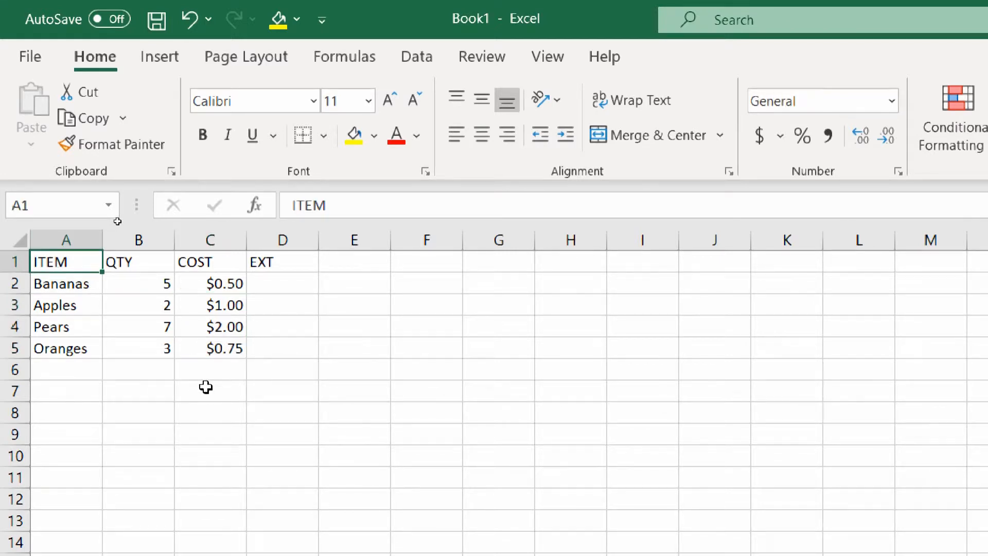
key("ctrl+b")
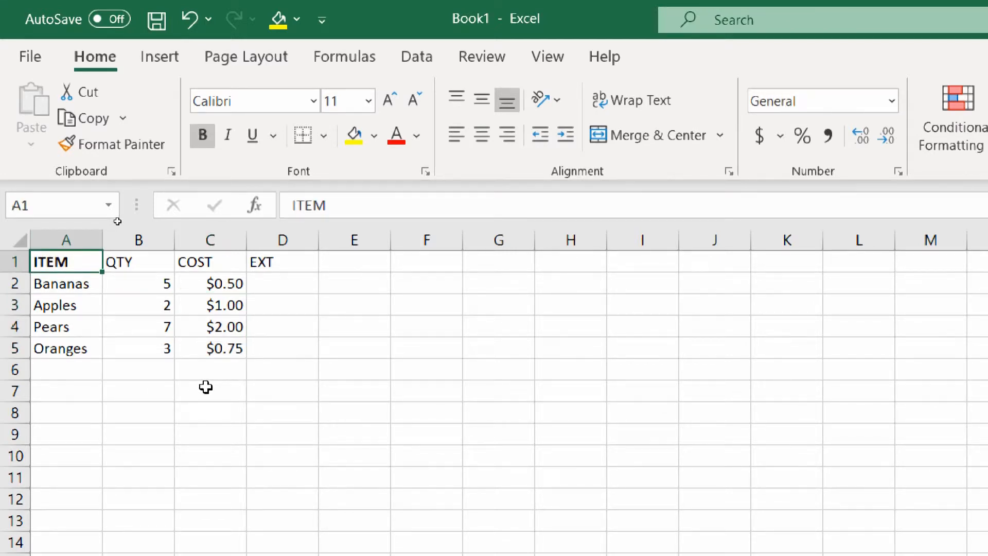
key("ctrl+u")
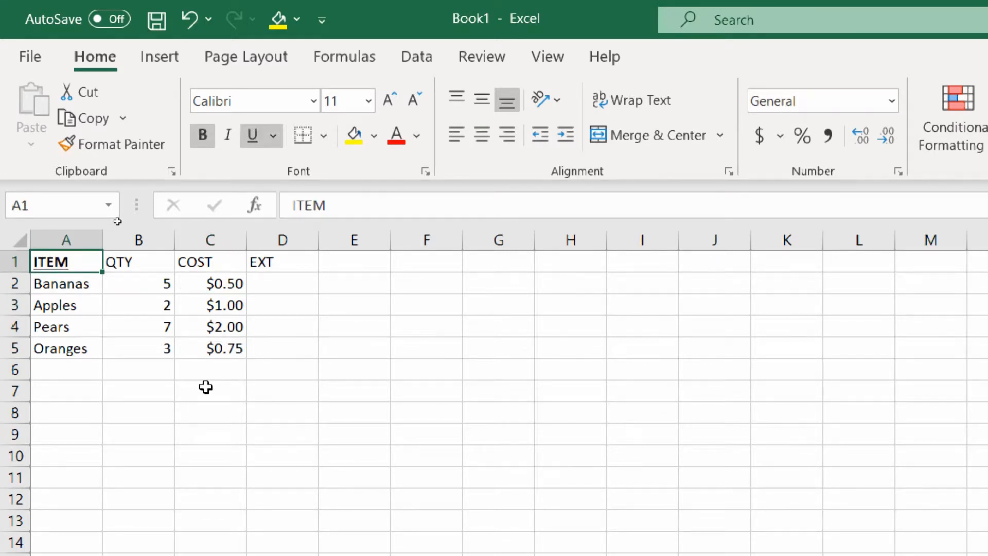
left_click(488, 138)
left_click(81, 277)
left_click(132, 259)
left_click(219, 259)
left_click(277, 260)
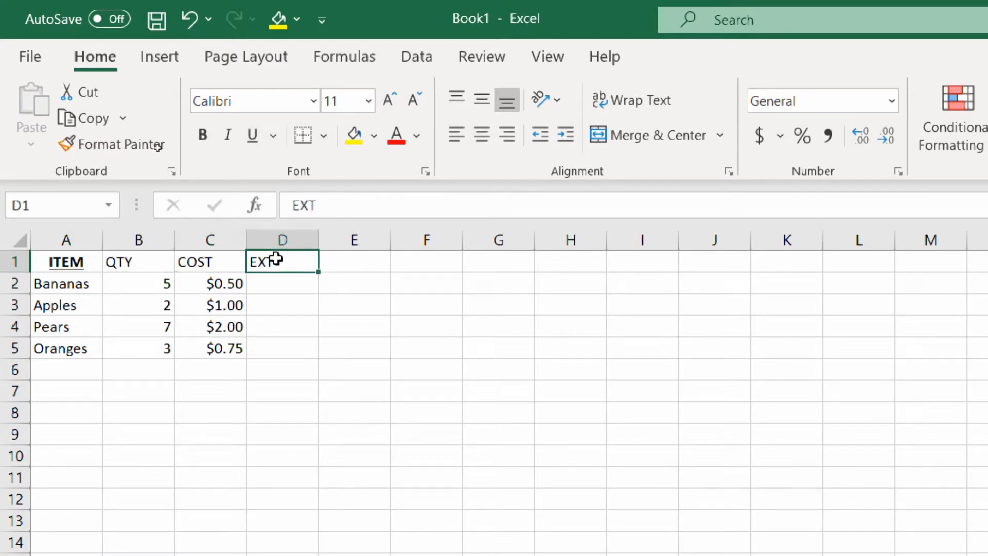
left_click_drag(53, 260, 272, 259)
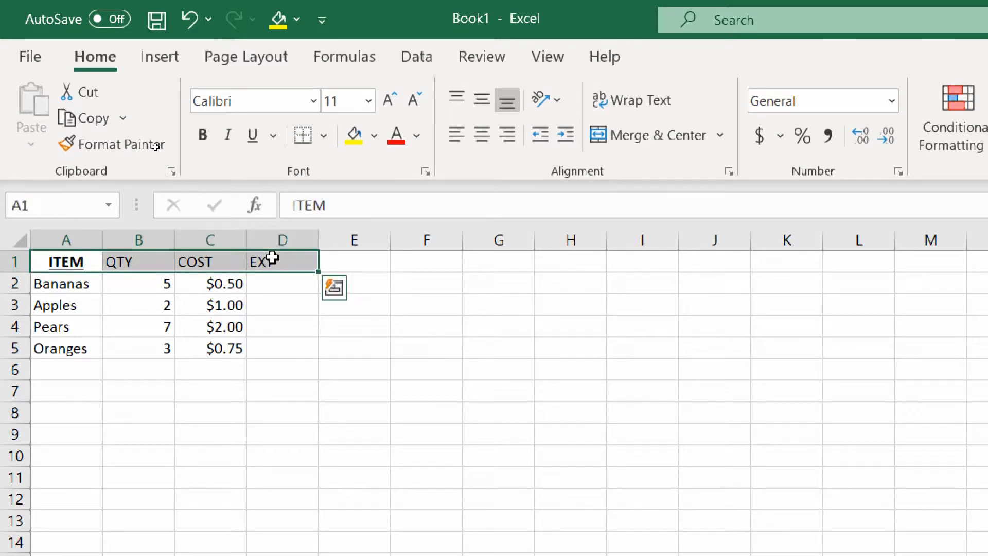
left_click(81, 264)
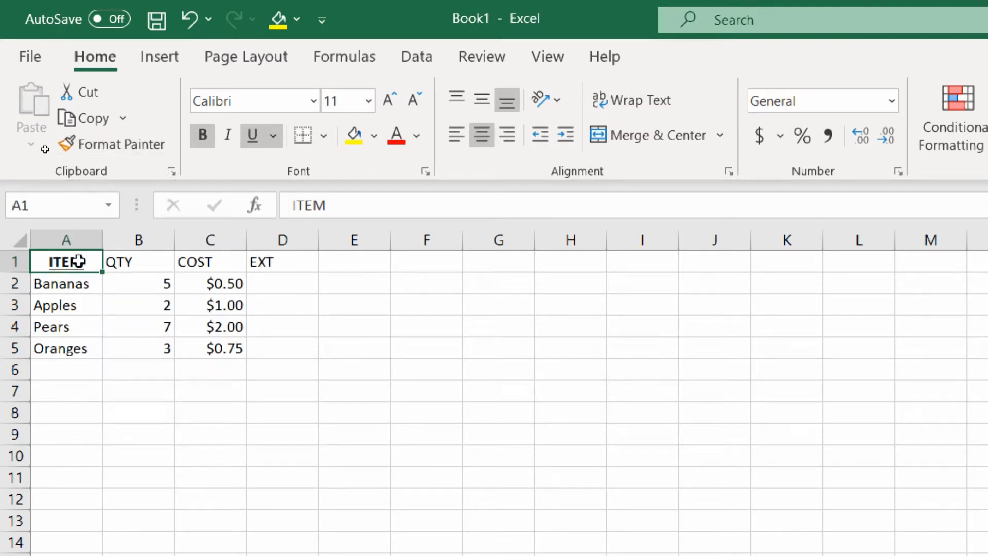
left_click(137, 261)
- Copy the formatting of the ITEM header onto the QTY, COST and EXT headers in B1:D1 with Format Painter
left_click(72, 262)
left_click(111, 146)
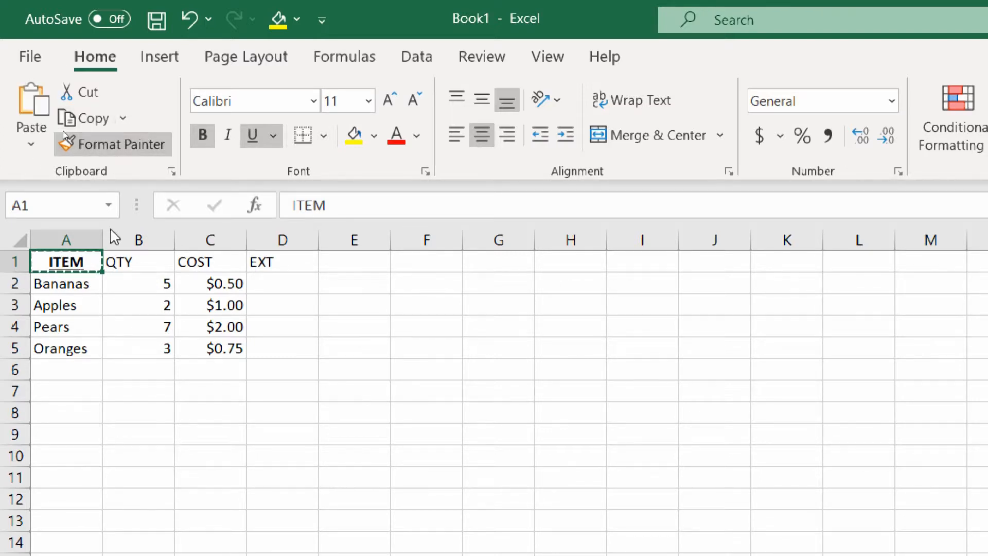
left_click(127, 264)
left_click_drag(126, 264, 257, 261)
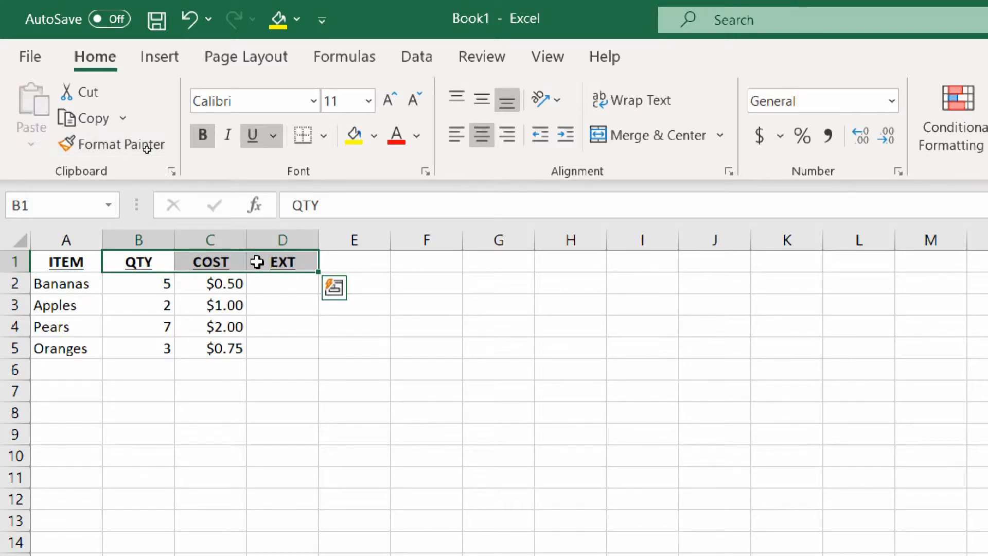
left_click(222, 383)
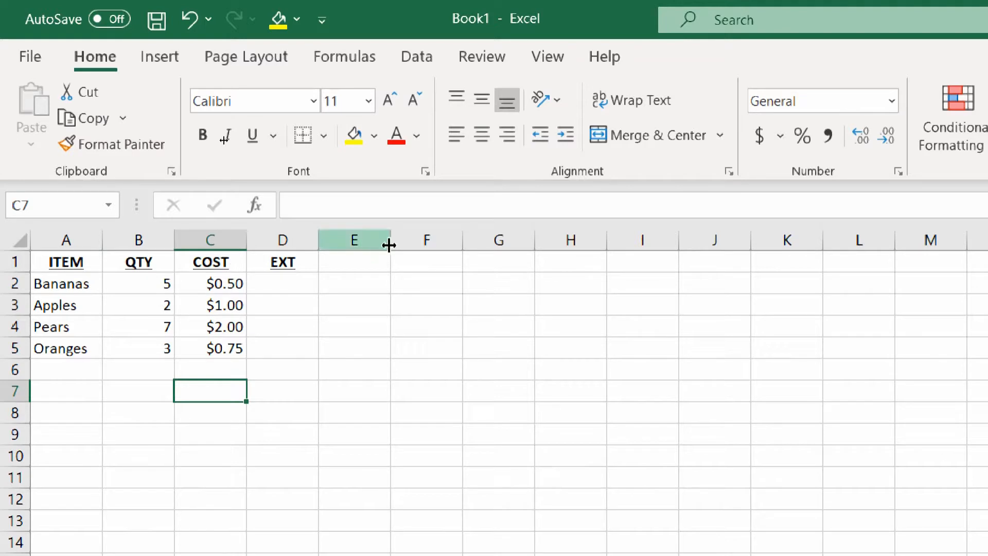
left_click(85, 263)
left_click(289, 339, "shift")
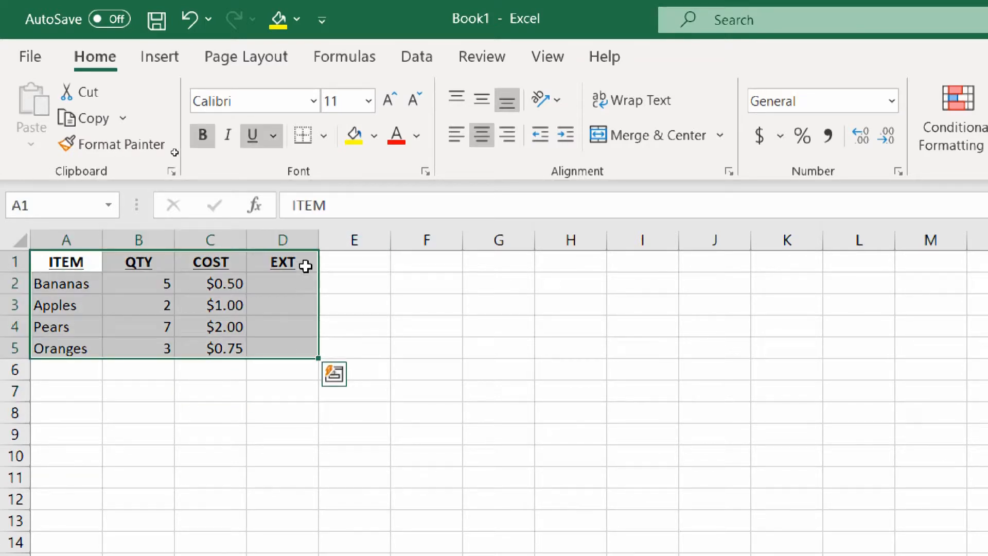
left_click(298, 298)
left_click(292, 288)
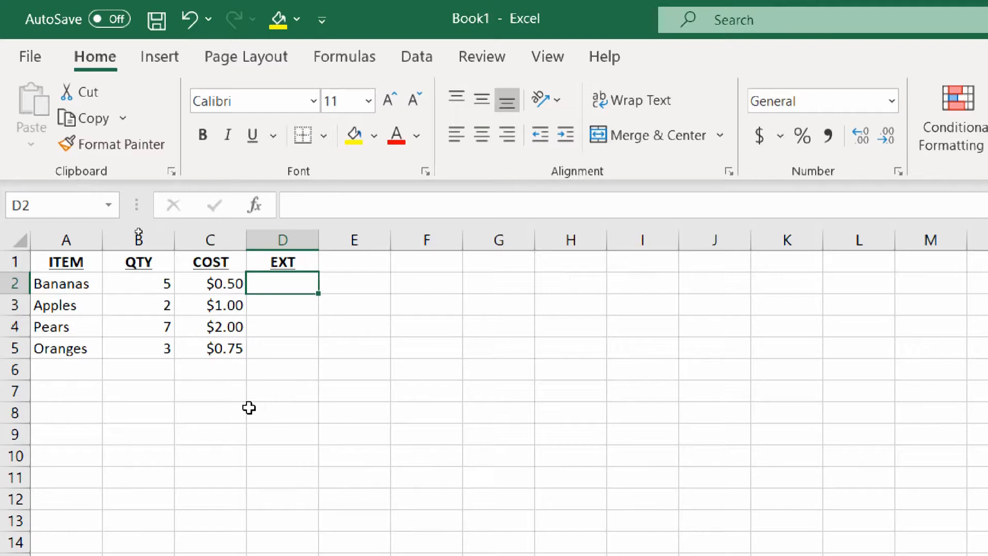
- Enter the label "TOTAL:" in C7 and right-align it
left_click(226, 395)
type("TOTAL")
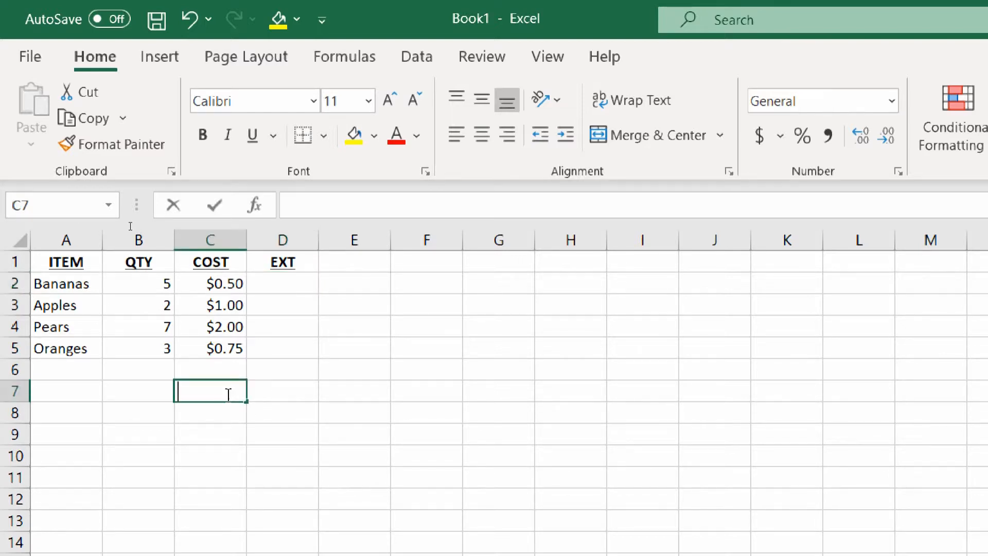
type(":")
left_click(273, 399)
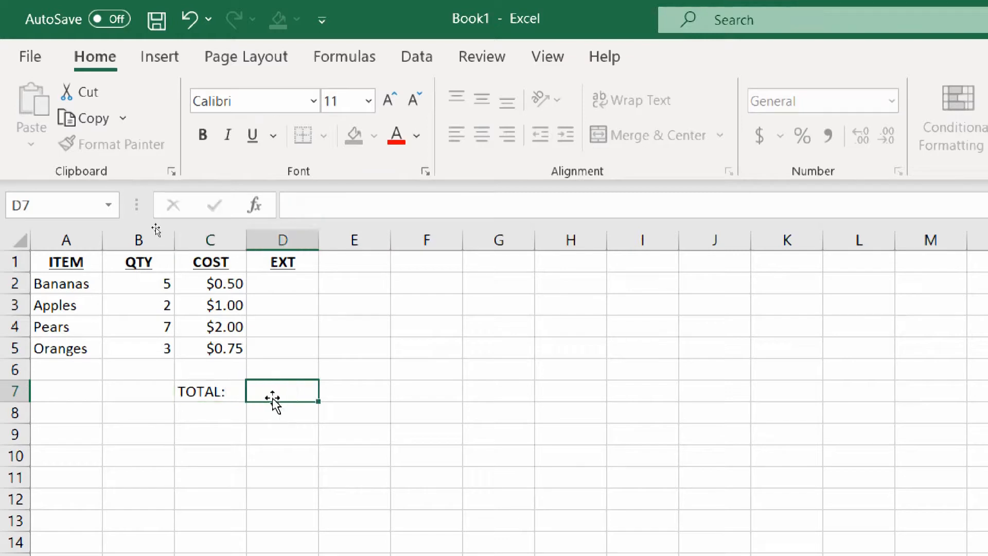
left_click(227, 391)
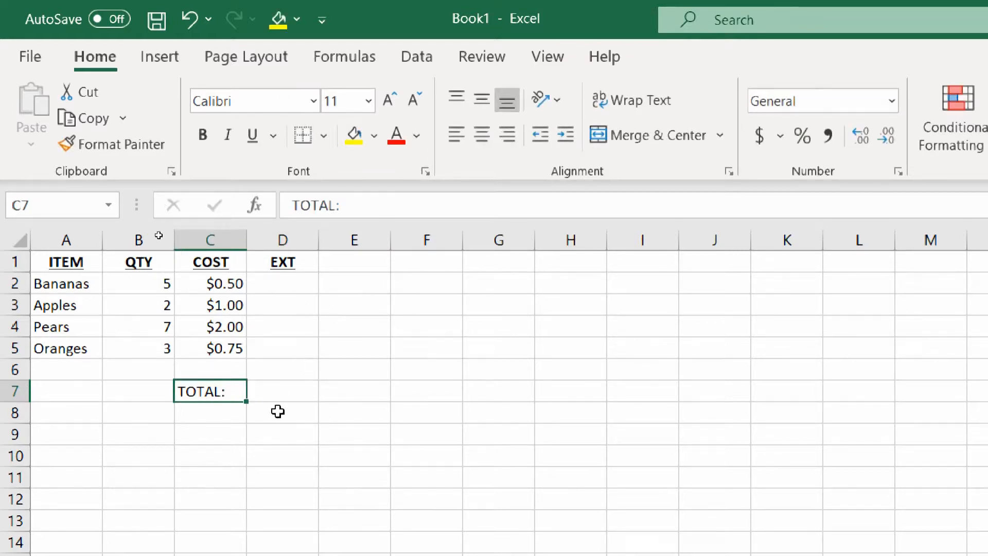
left_click(504, 136)
left_click(258, 390)
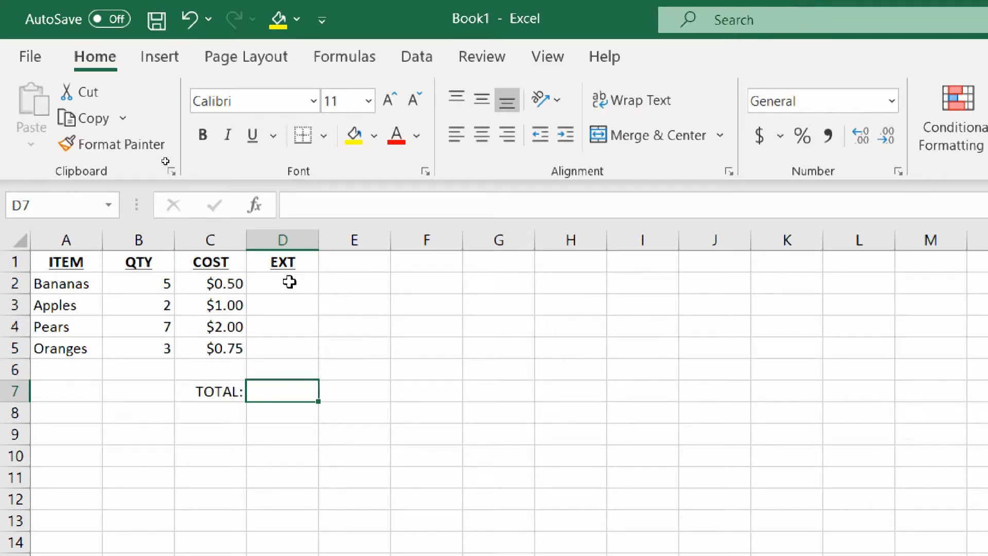
left_click_drag(216, 392, 237, 395)
left_click(262, 391)
left_click(283, 285)
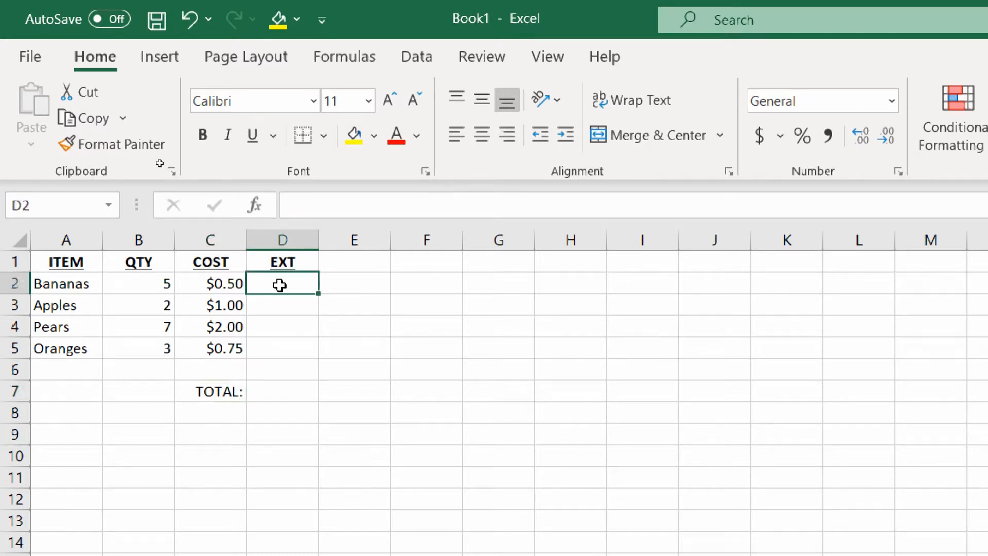
left_click(156, 291)
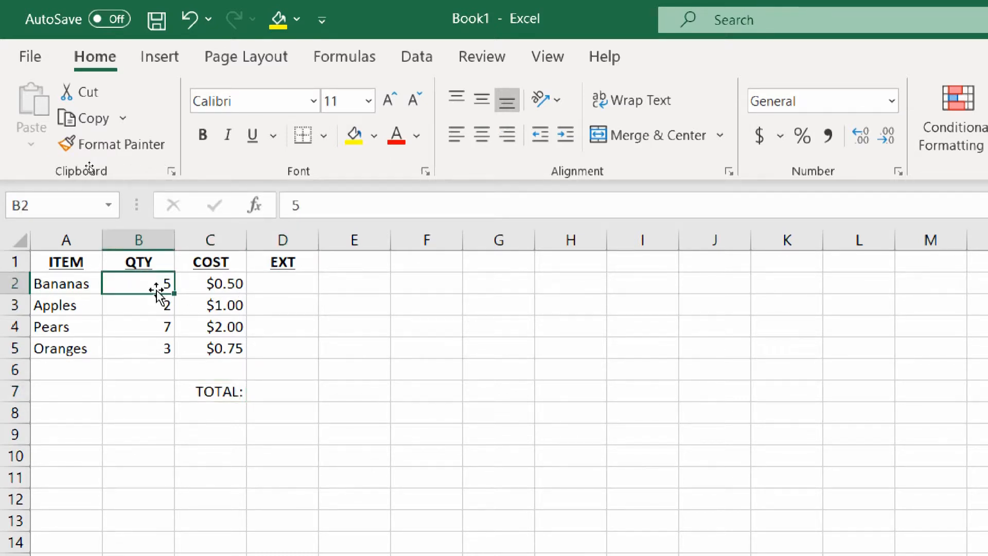
left_click(223, 285)
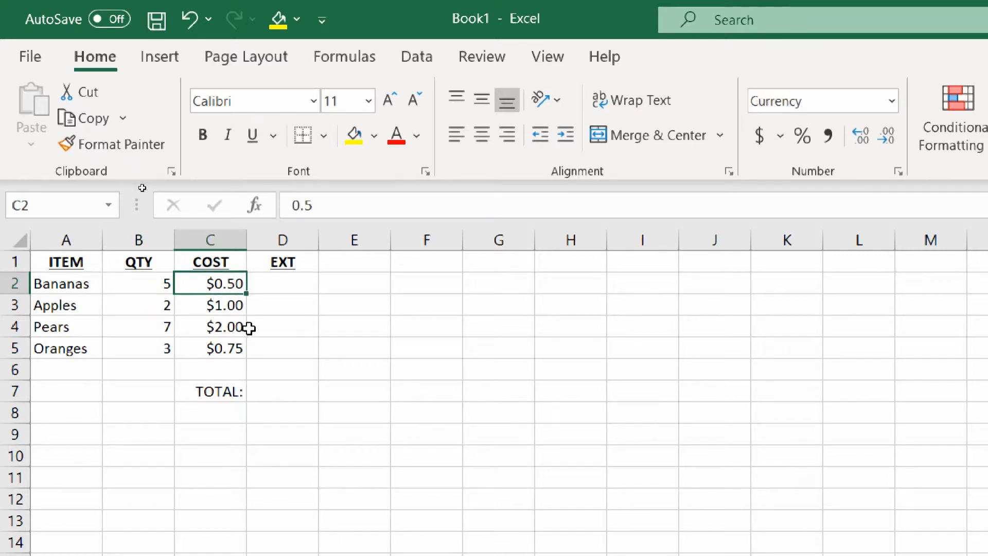
- Enter the formula =(B2*C2) in D2 to multiply the bananas' quantity by their cost
left_click(279, 278)
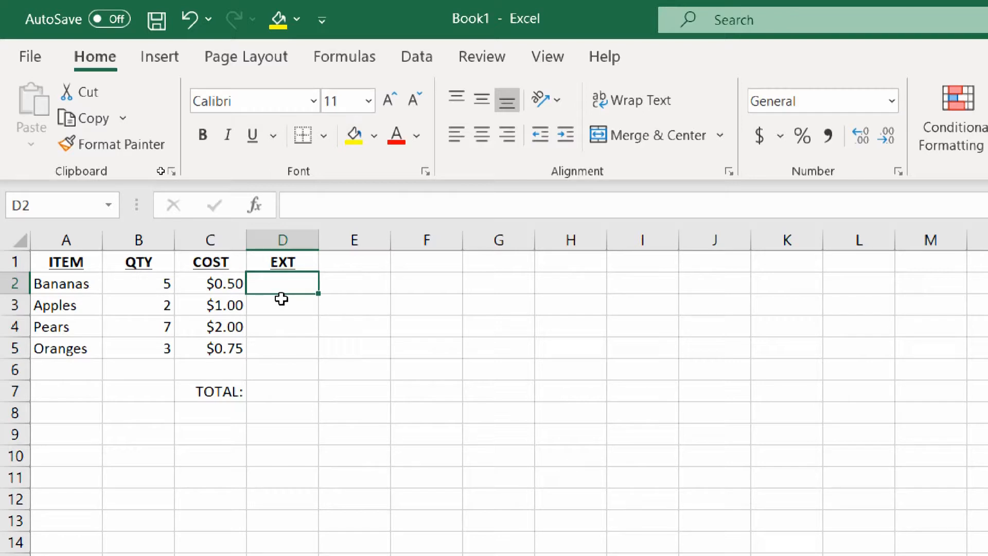
type("=")
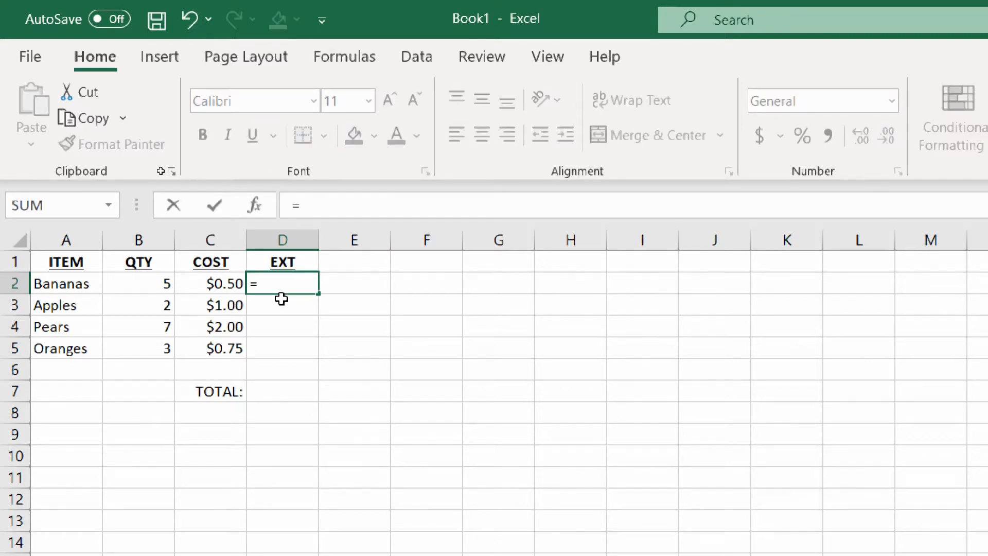
key("BackSpace")
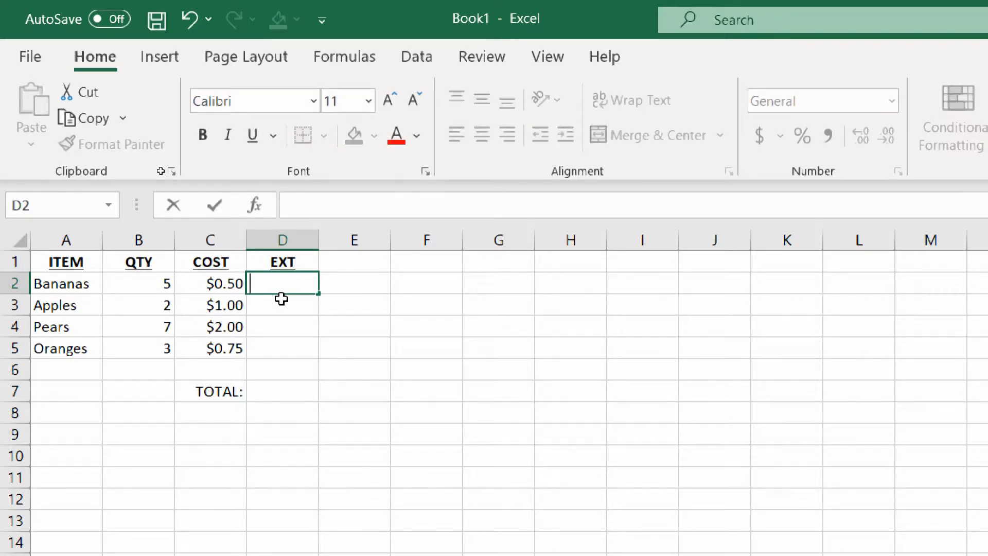
type("=")
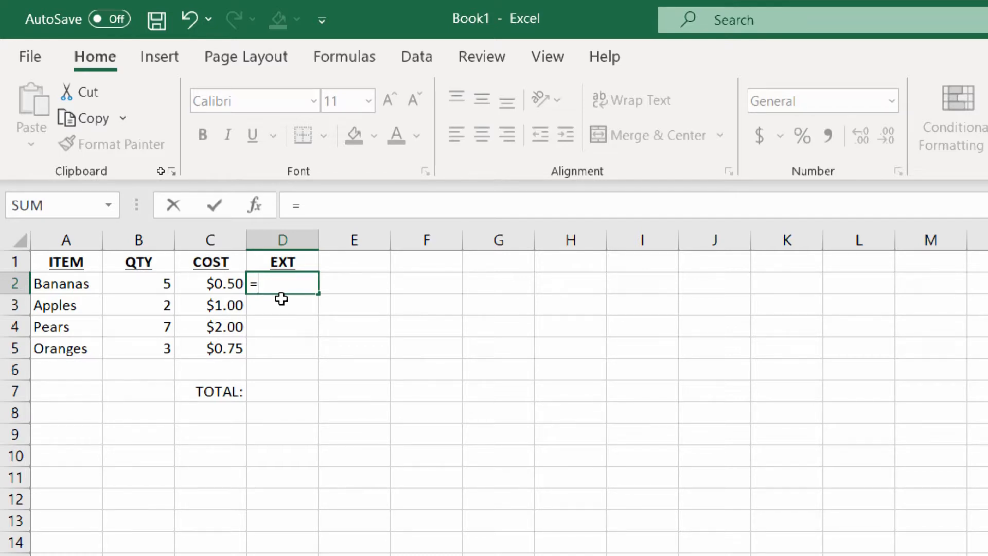
type("(")
left_click(126, 286)
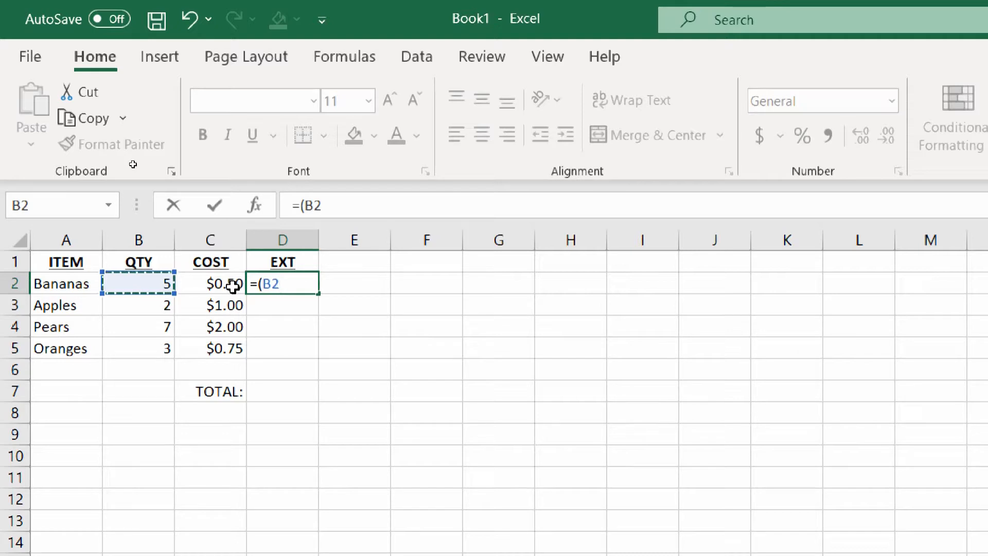
type("+")
key("BackSpace")
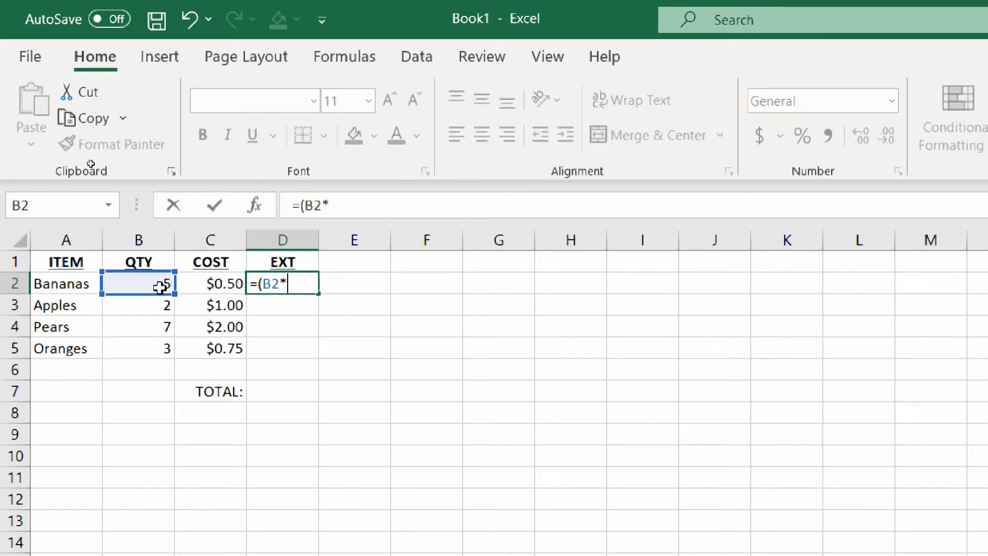
left_click(219, 284)
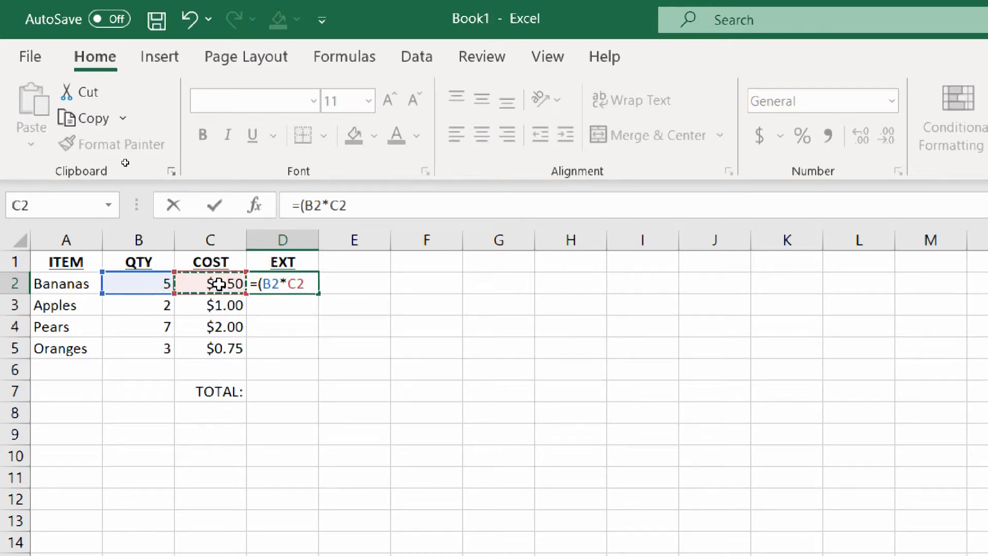
type(")")
key("Return")
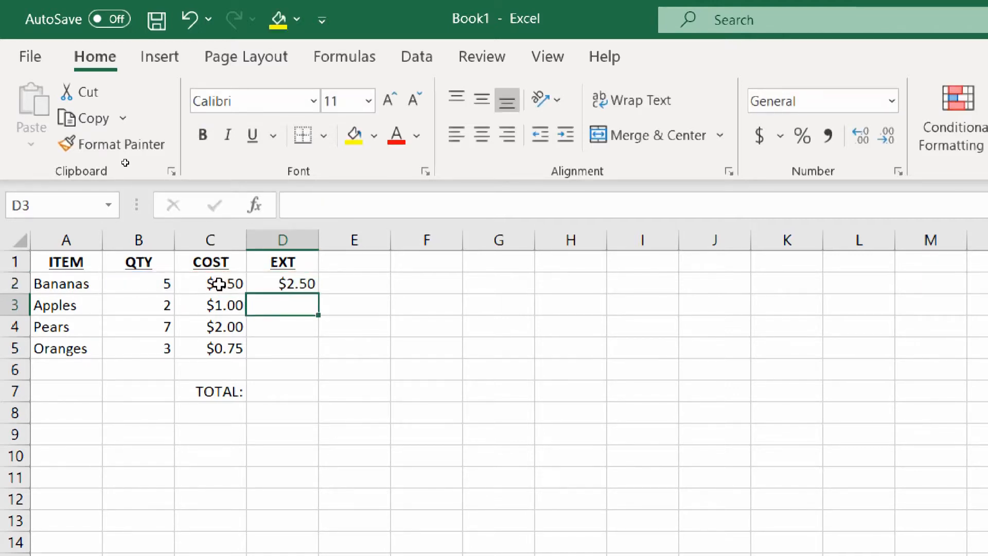
- Fill the extension formula from D2 down through D5 for the other fruits
left_click(287, 285)
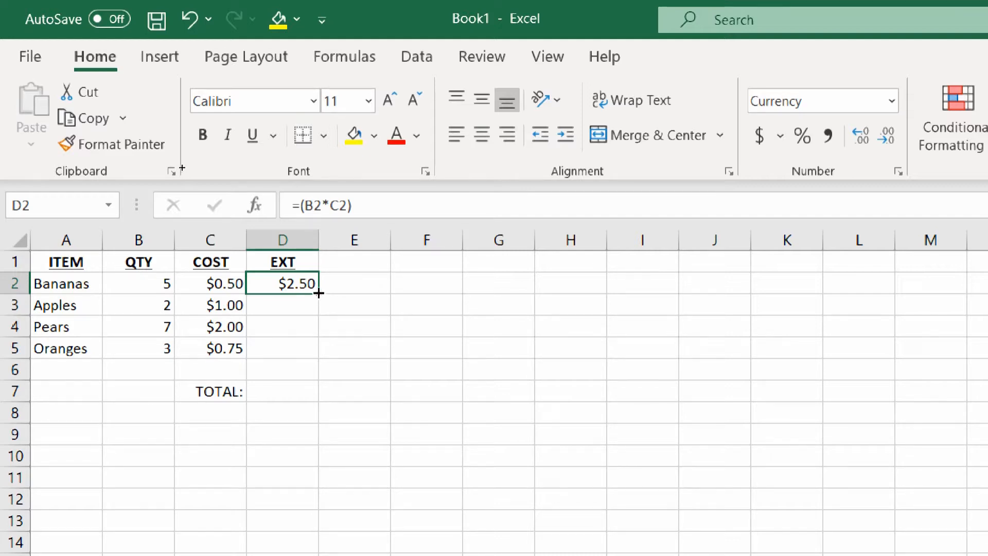
left_click_drag(318, 293, 307, 361)
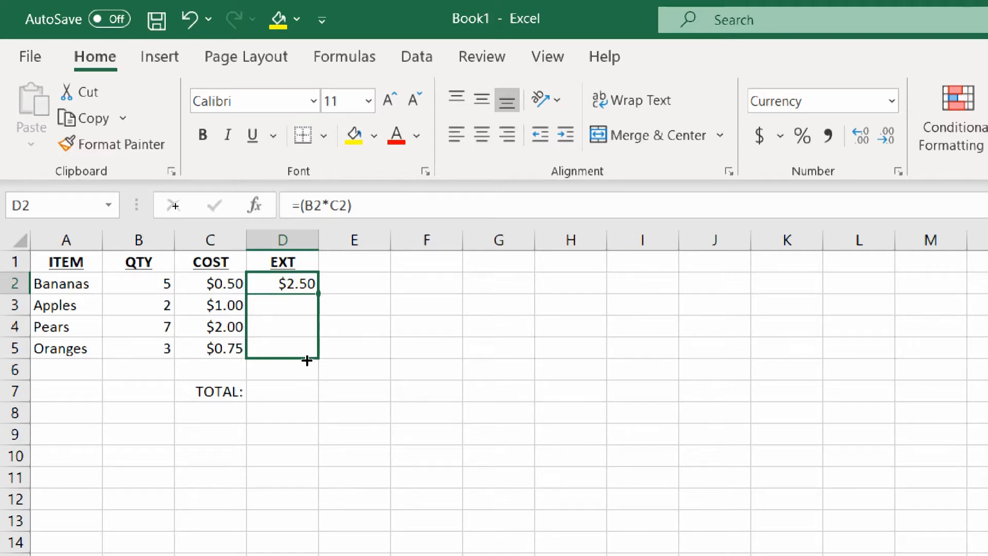
- Complete the formula fill through D5 and compare the cell references used in each EXT formula from D2 to D5
left_click_drag(307, 361, 305, 359)
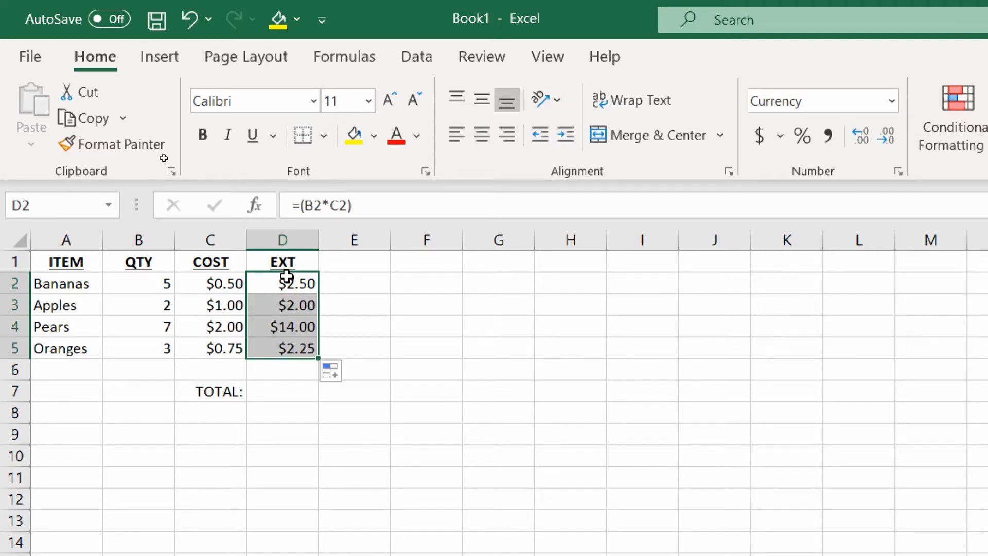
left_click(273, 324)
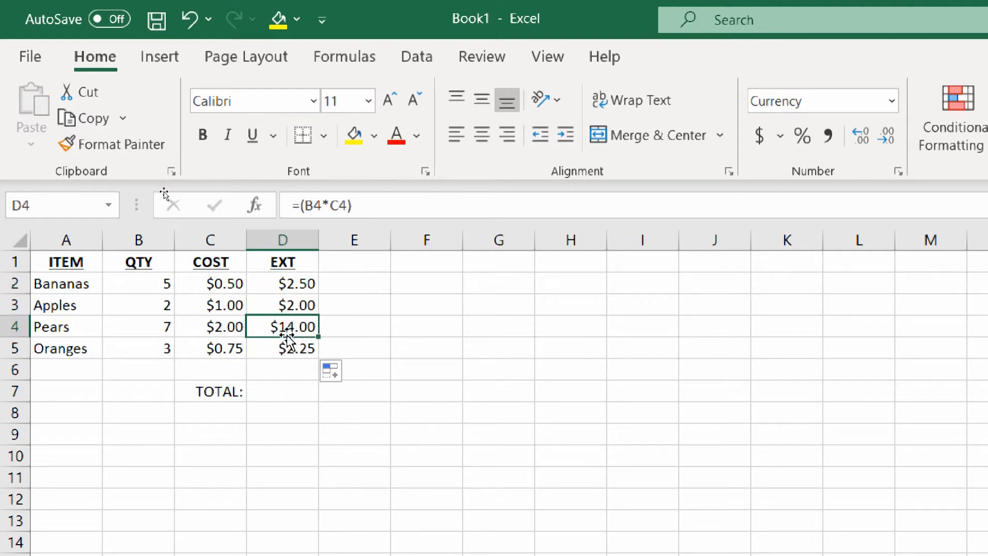
left_click(299, 282)
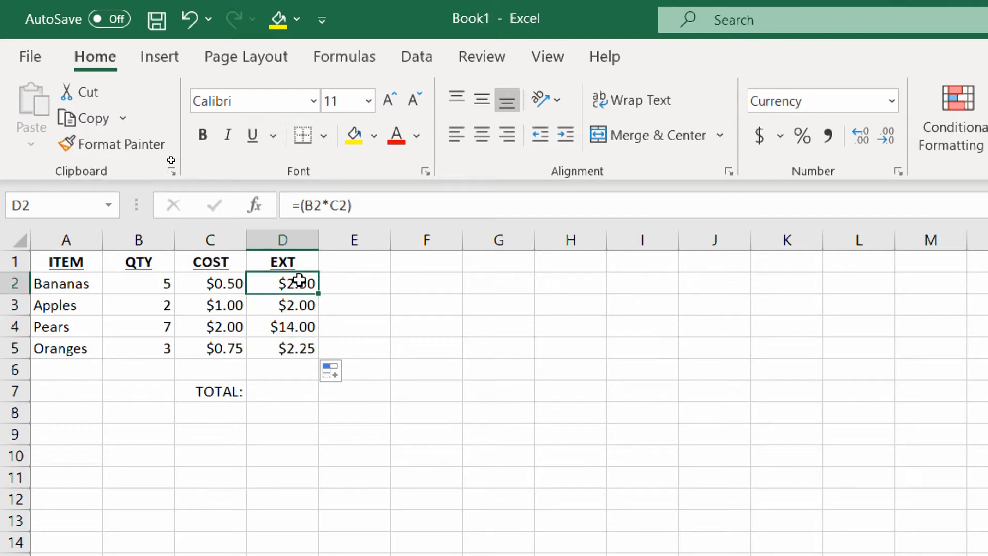
key("Down")
key("Down")
key("Up")
key("Up")
key("Down")
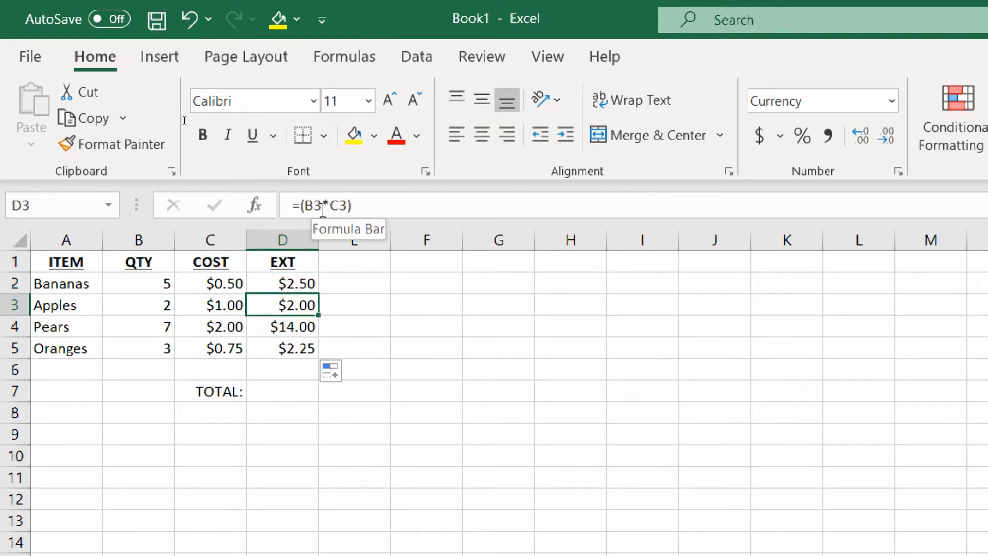
key("Down")
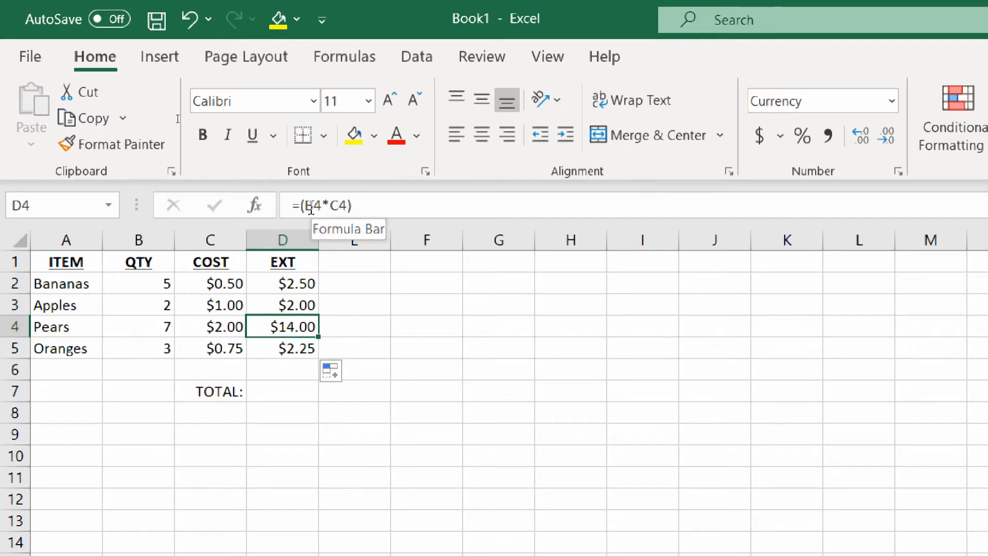
key("Down")
key("Down")
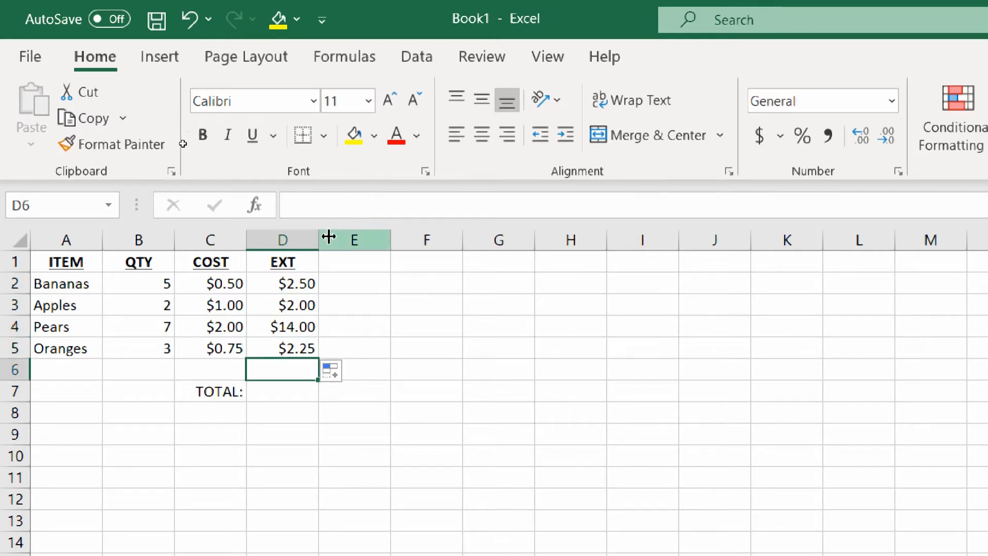
key("Up")
key("Up")
key("Up")
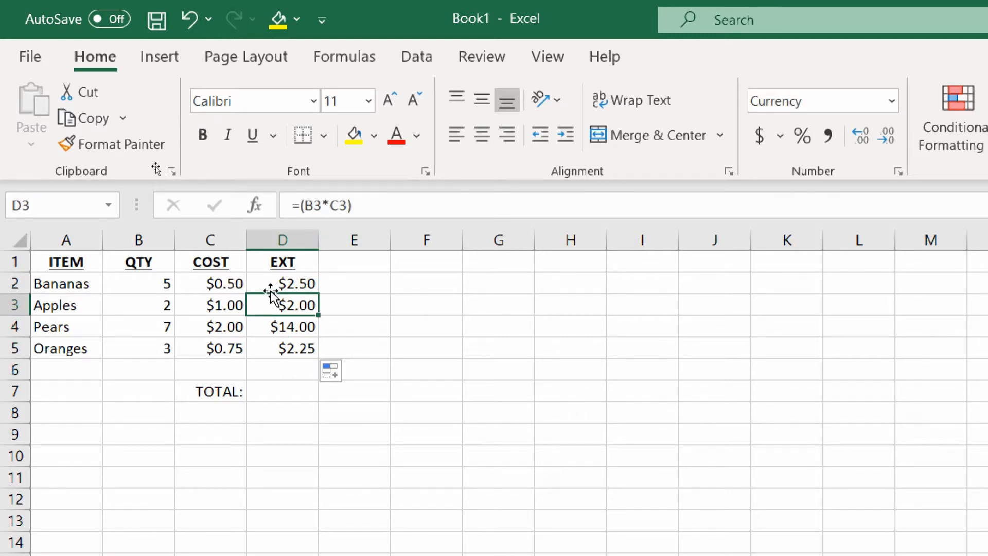
- Fill the extension formula from D2 across into E2 and compare the cell references in the two formulas
left_click(276, 283)
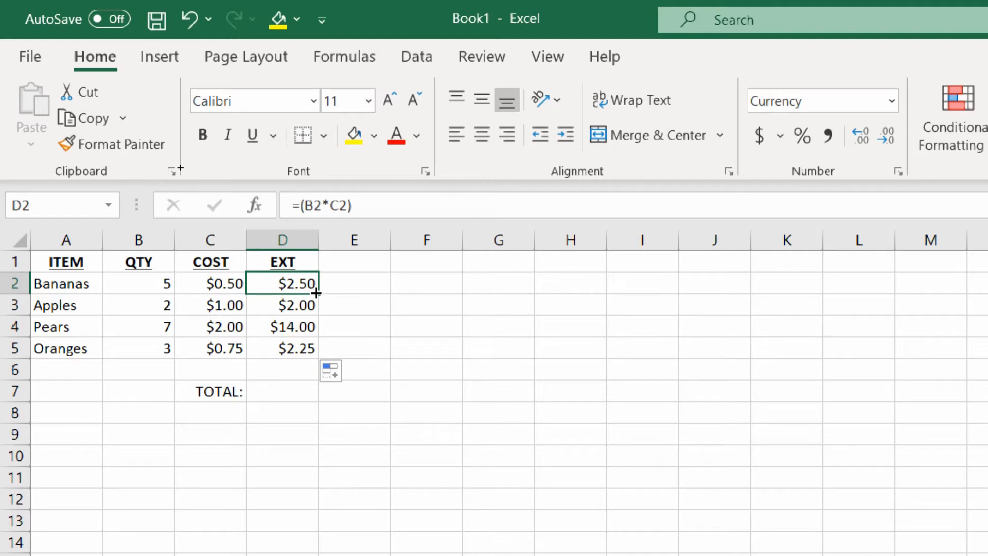
left_click_drag(320, 293, 359, 291)
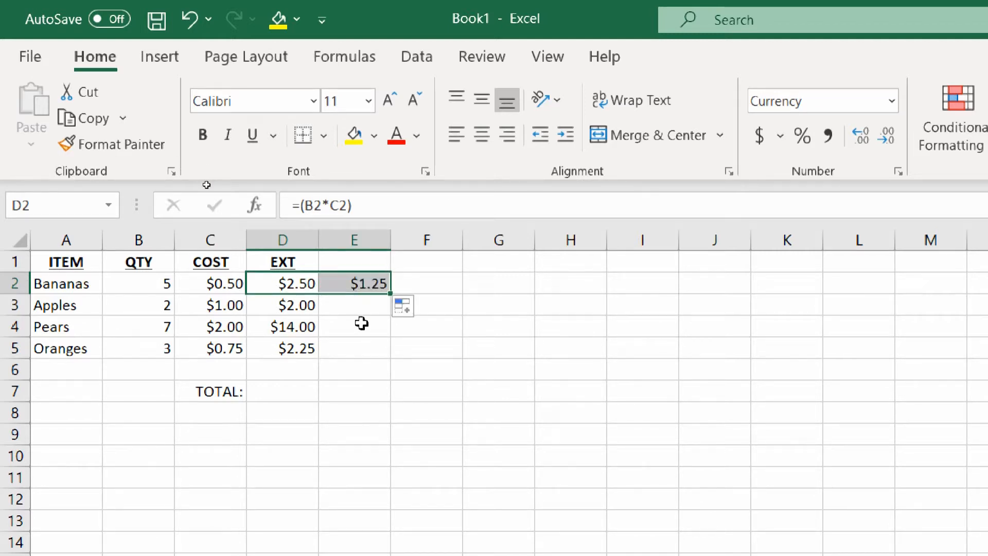
left_click(374, 280)
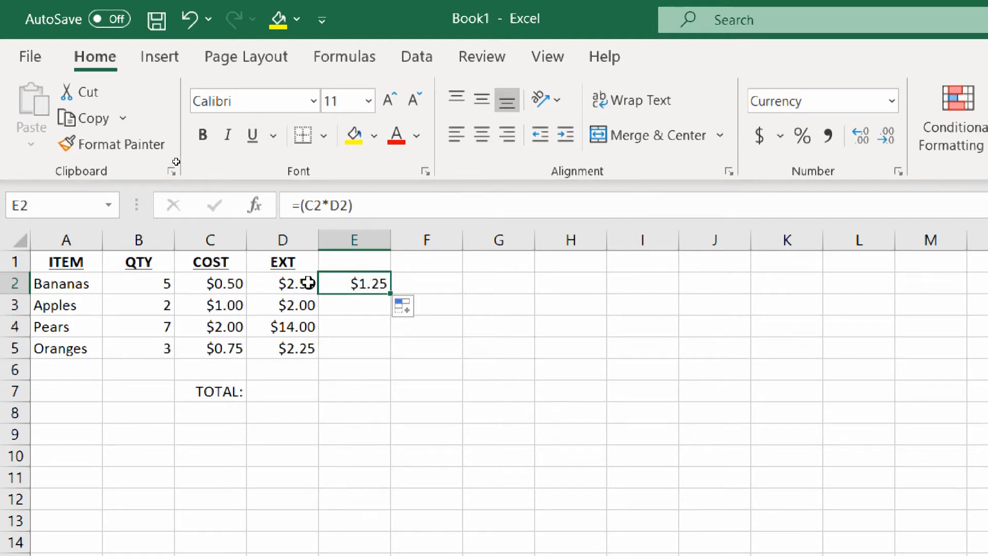
left_click(294, 286)
left_click(354, 285)
left_click(258, 284)
left_click(353, 284)
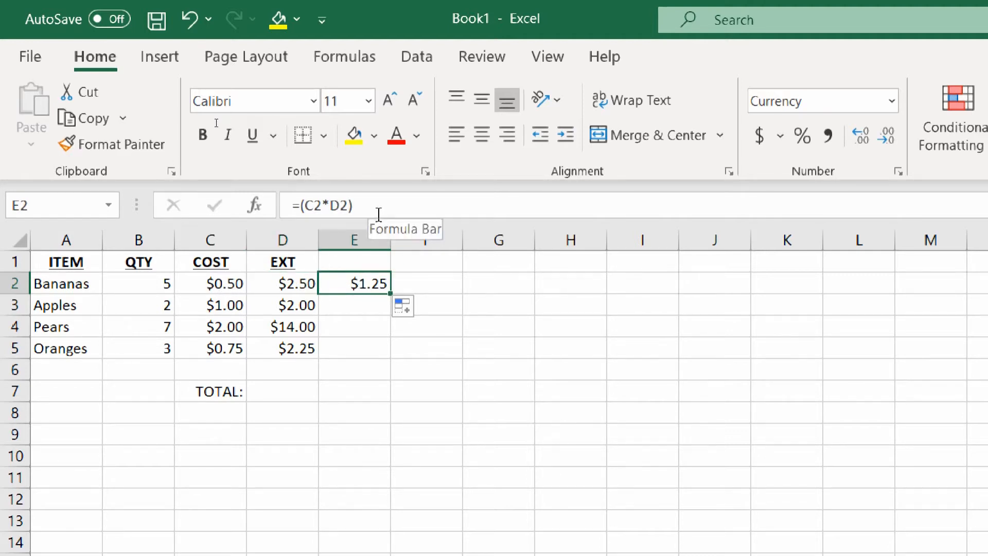
left_click(358, 211)
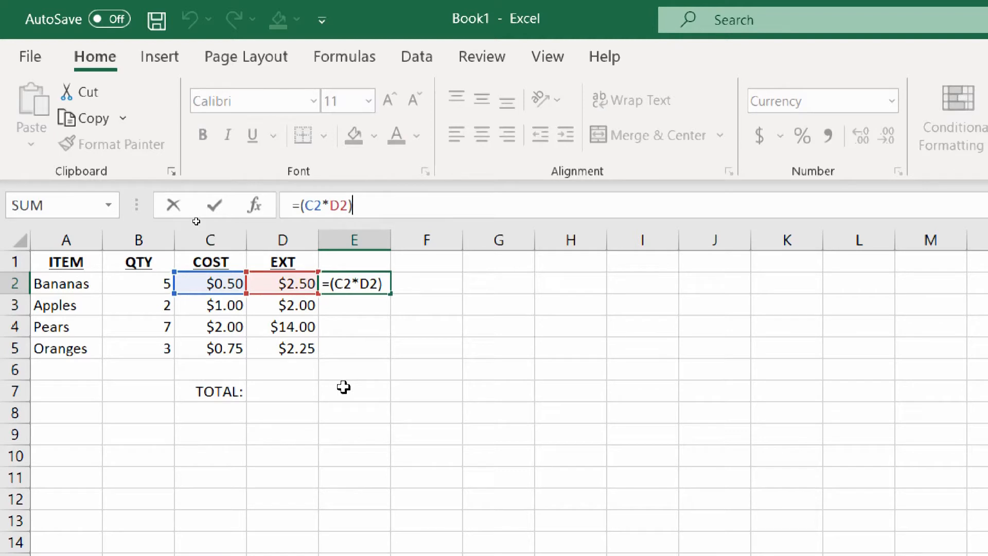
type("`")
key("Return")
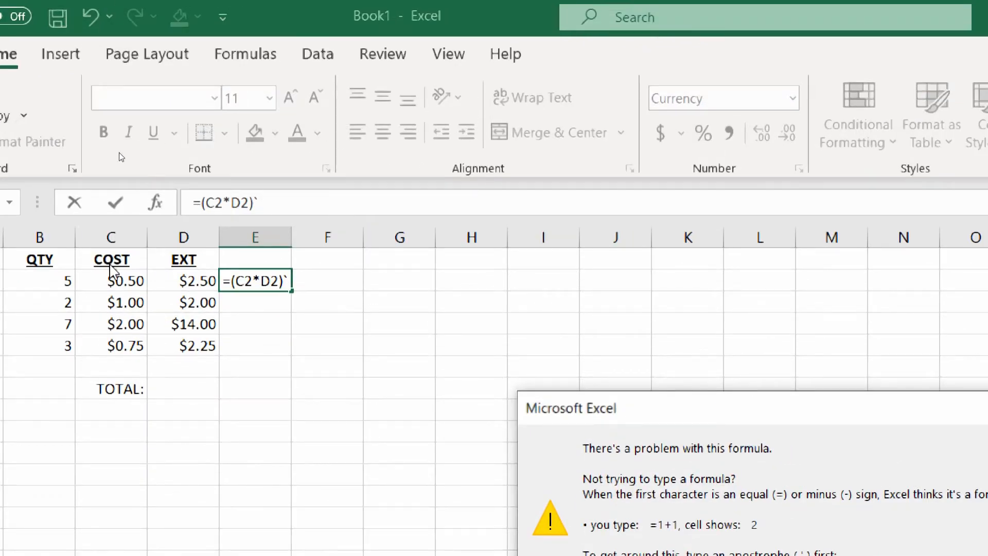
key("Return")
key("BackSpace")
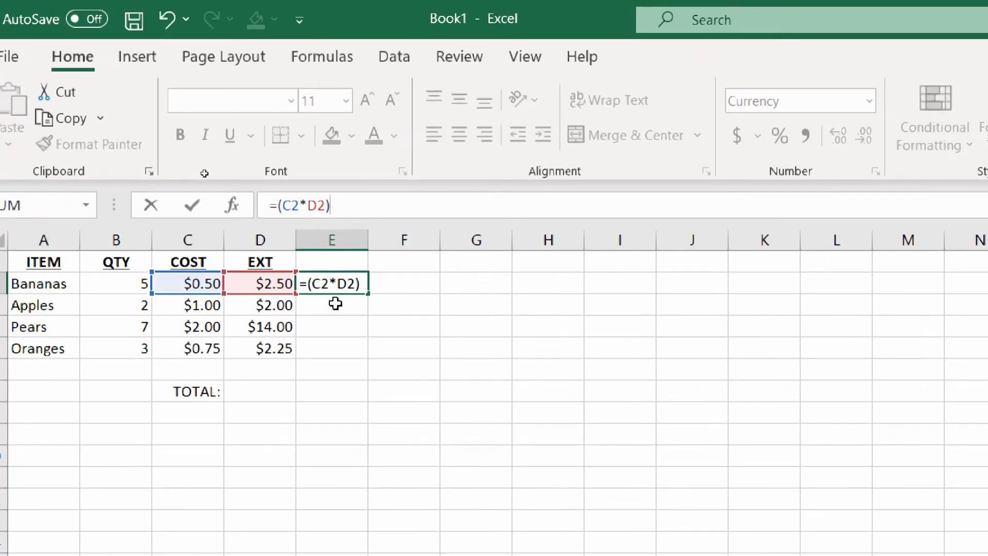
key("Return")
left_click(345, 281)
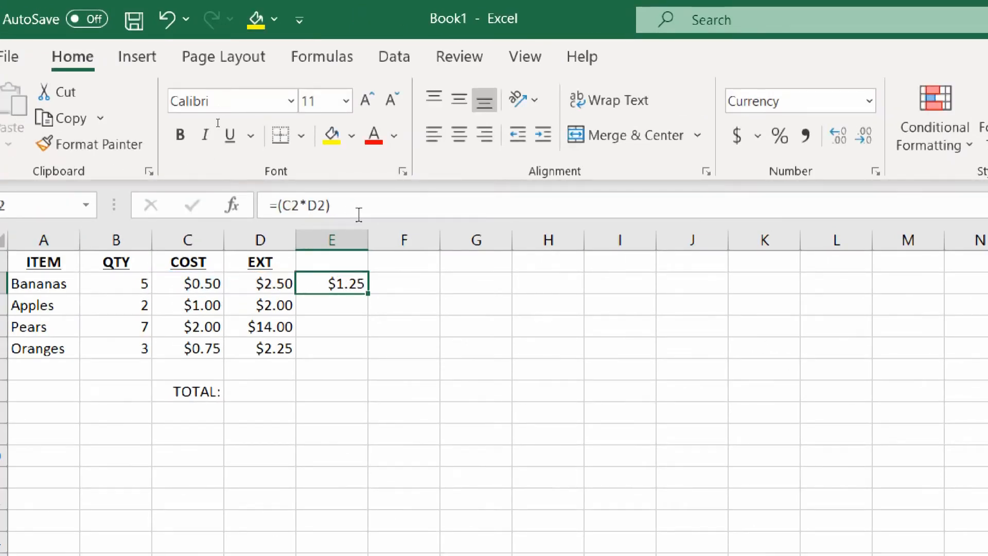
- Delete the copied formula from E2 so the cell is empty
left_click_drag(358, 214, 18, 201)
key("BackSpace")
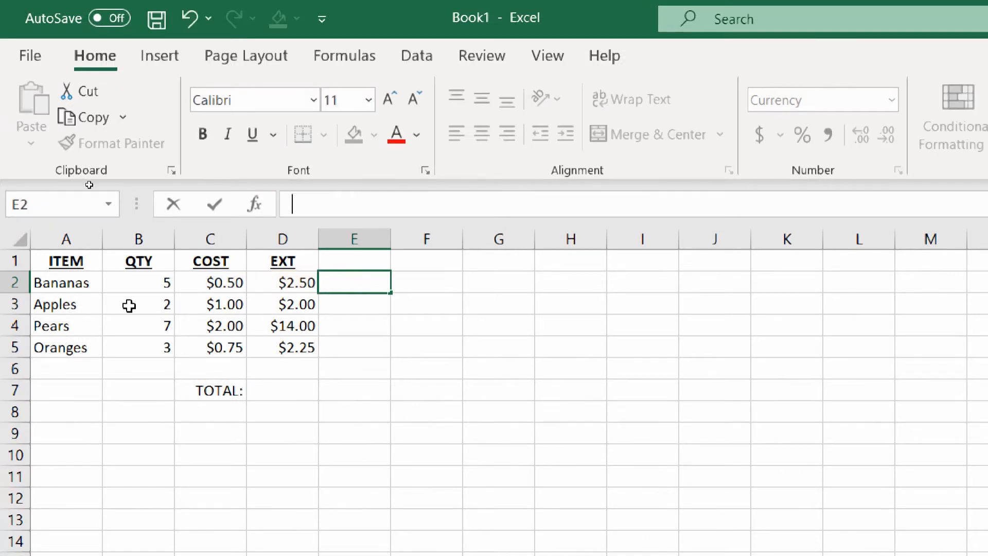
left_click(335, 370)
- Begin a SUM formula in D7, beside the TOTAL: label, for the EXT values
left_click(311, 398)
left_click_drag(287, 283, 283, 355)
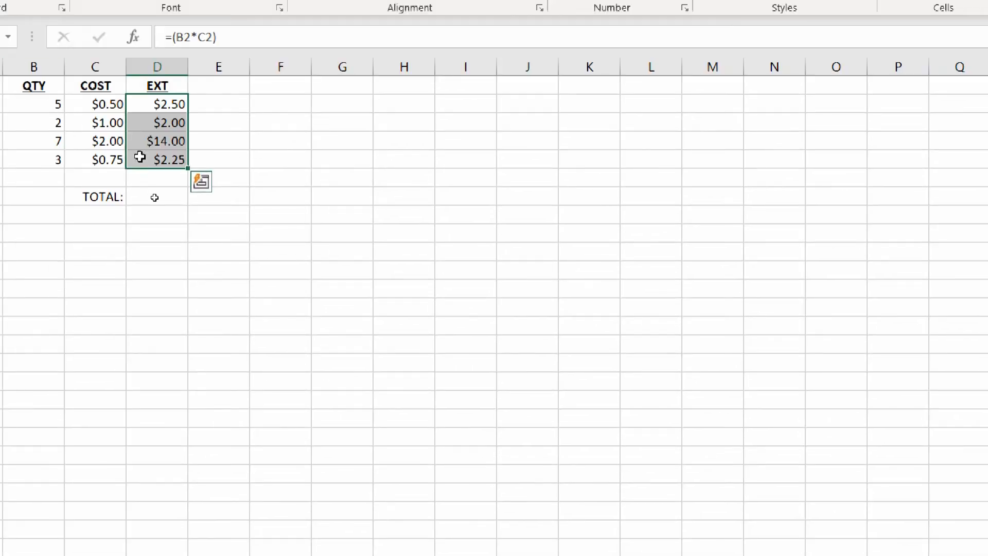
left_click(173, 192)
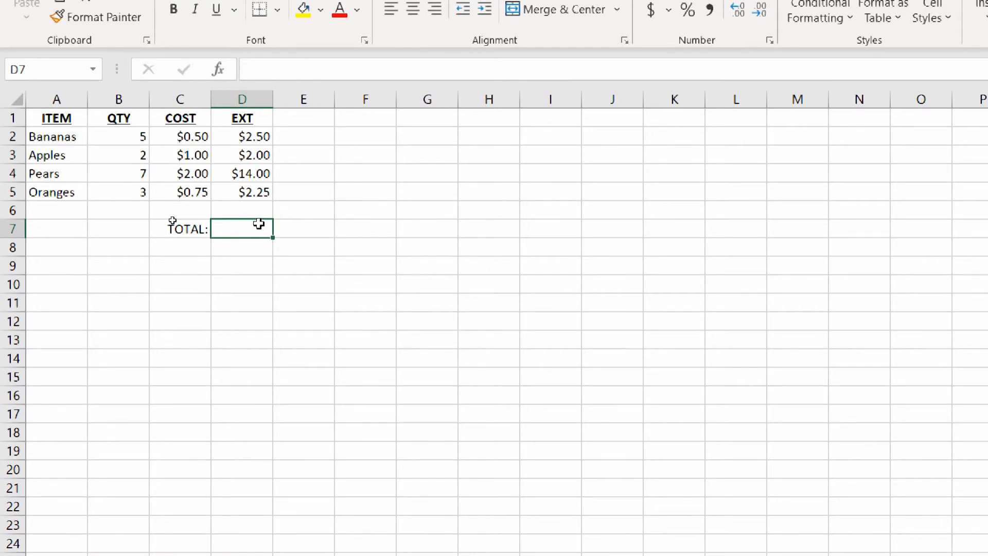
type("=")
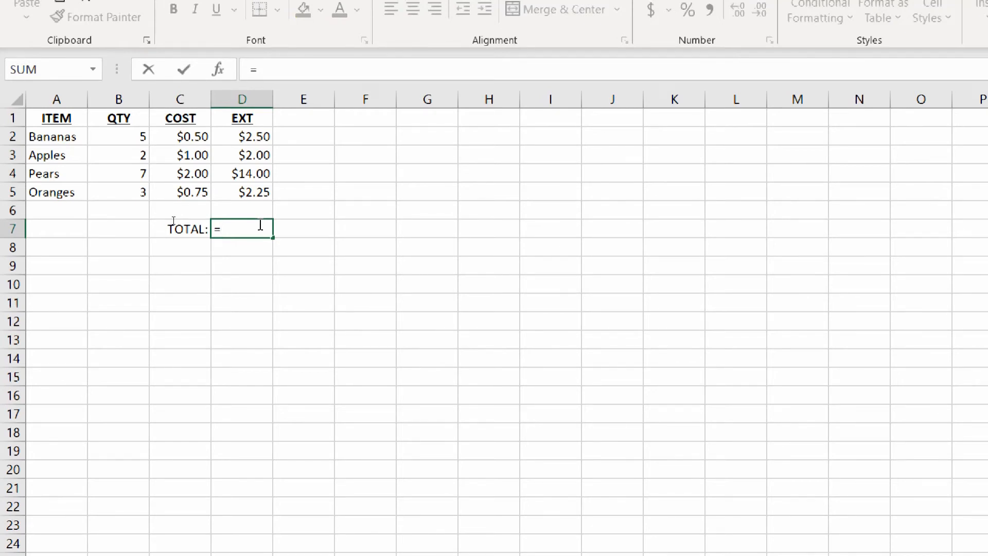
type("SUM")
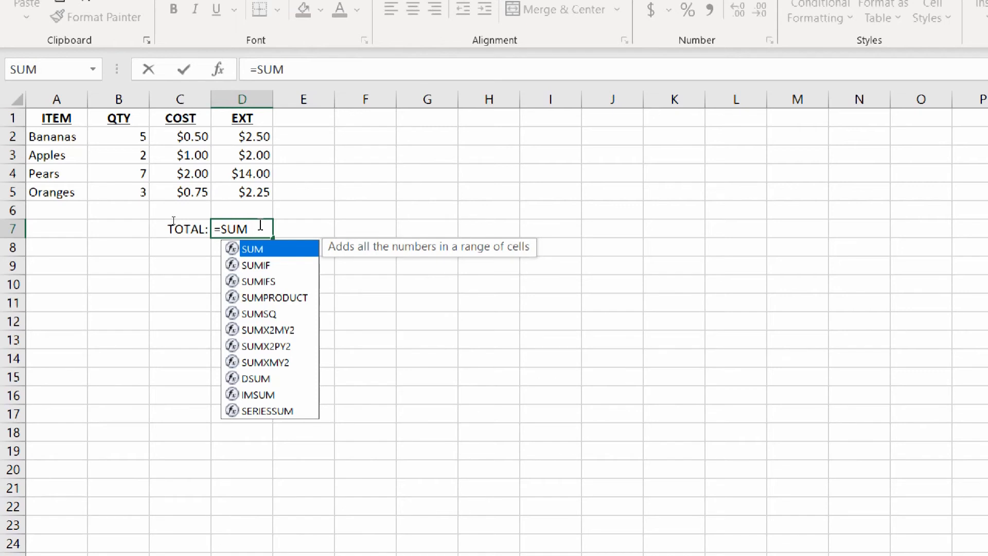
type("(")
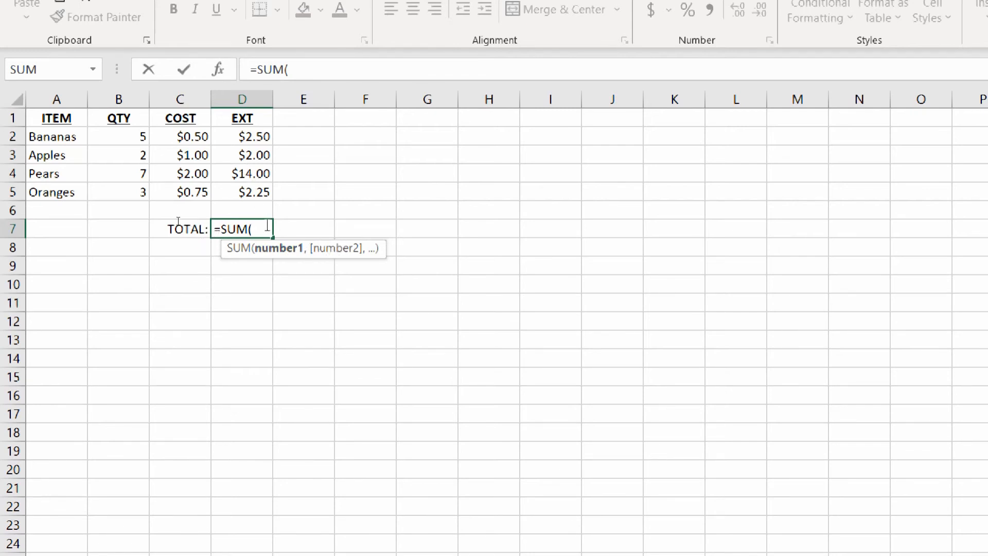
- Try listing D2 and D3 as separate comma-separated arguments in the D7 SUM formula, and remove them again
left_click(251, 136)
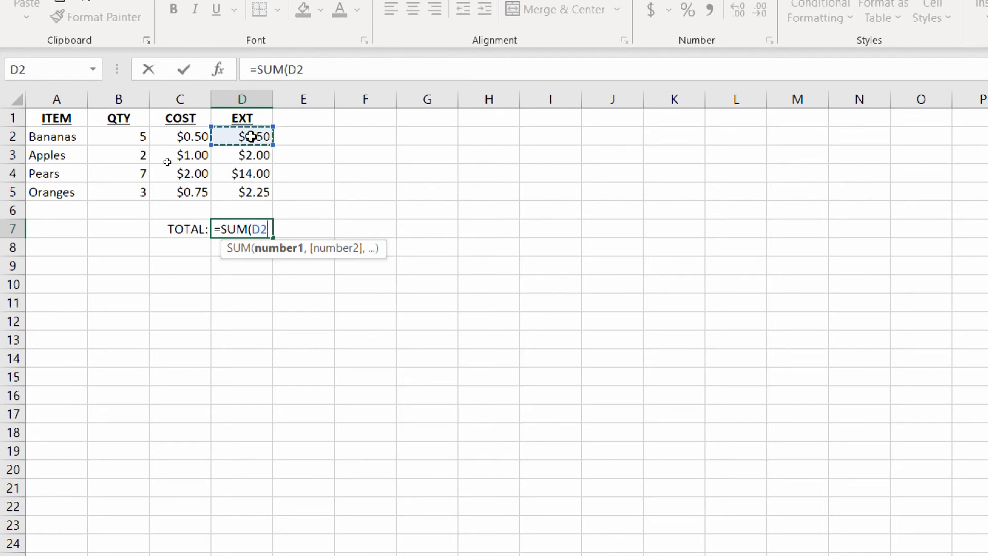
type(",")
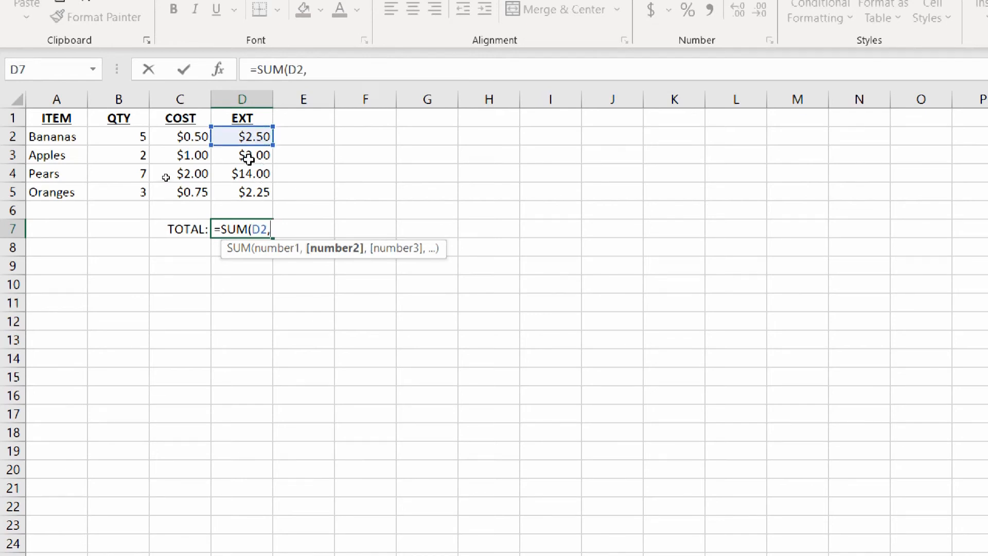
left_click(249, 157)
type(",")
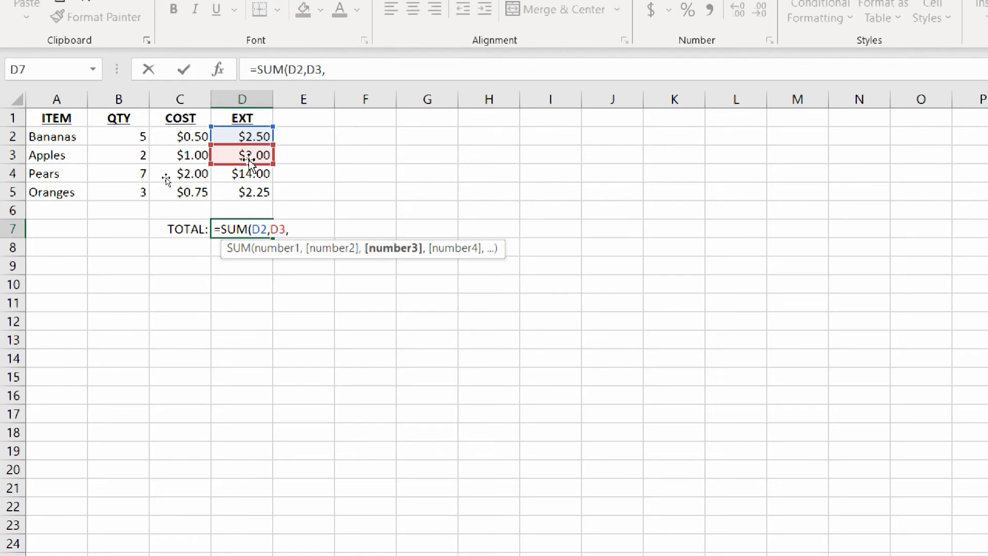
key("BackSpace")
key("BackSpace")
key("BackSpace")
key("BackSpace")
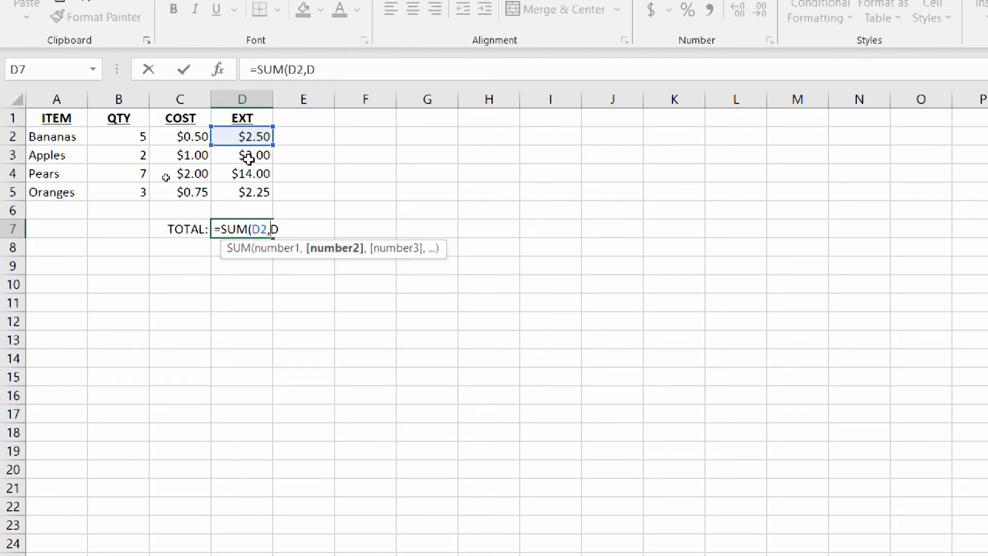
key("BackSpace")
key("BackSpace")
- Complete the total formula in D7 as =SUM(D2:D5)
left_click_drag(244, 136, 245, 197)
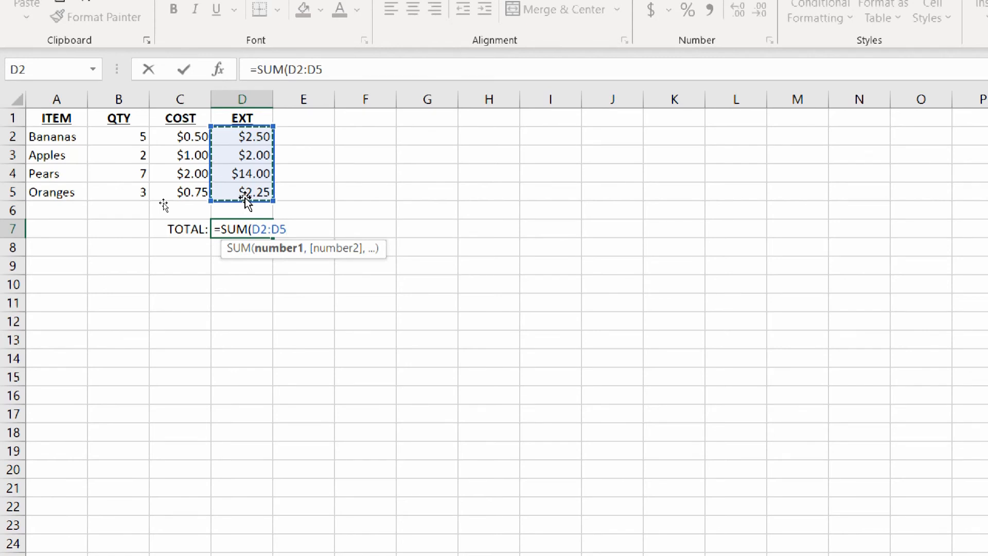
key("BackSpace")
key("BackSpace")
key("BackSpace")
key("BackSpace")
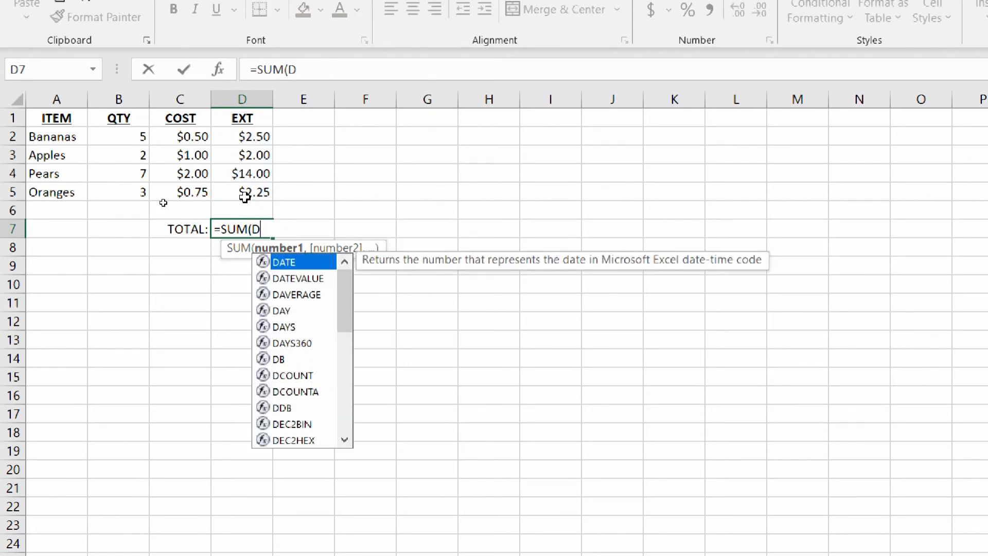
type("2:D5")
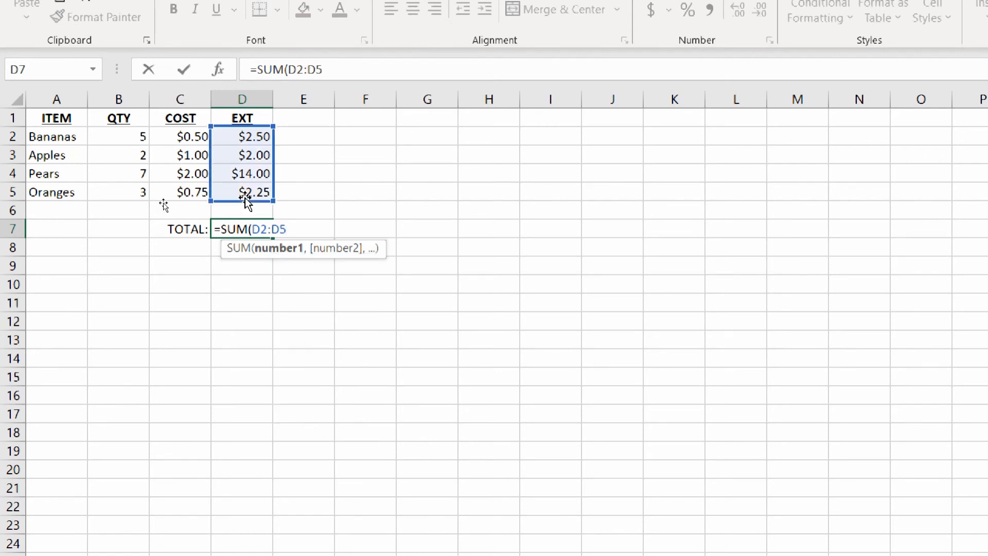
type(")")
key("Return")
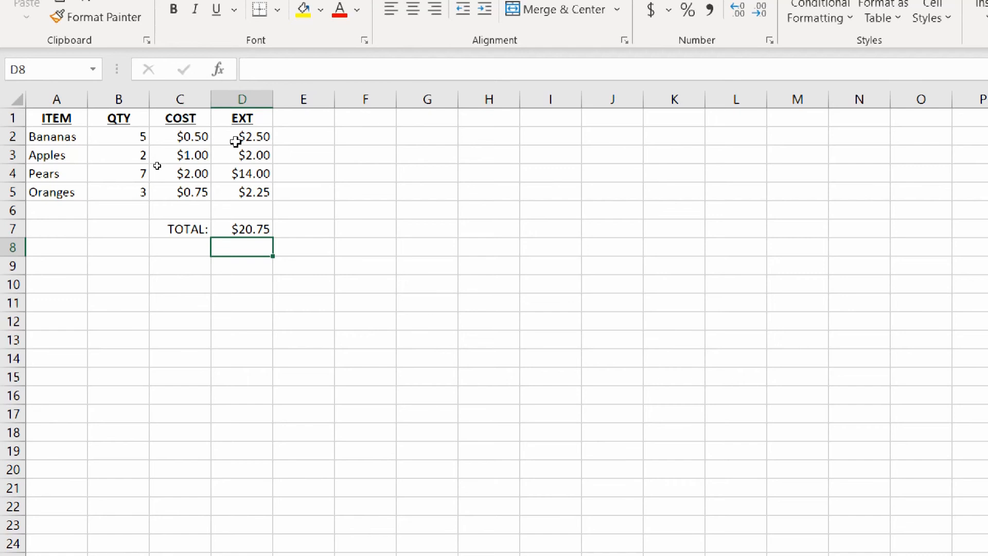
- Center the quantities in B2:B5 under the QTY header
left_click_drag(55, 95, 247, 153)
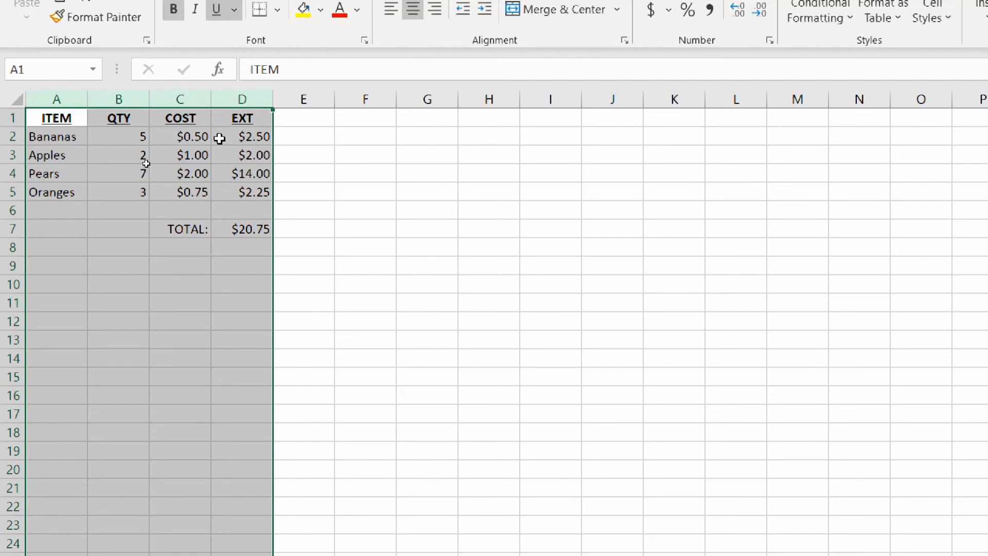
left_click(195, 124)
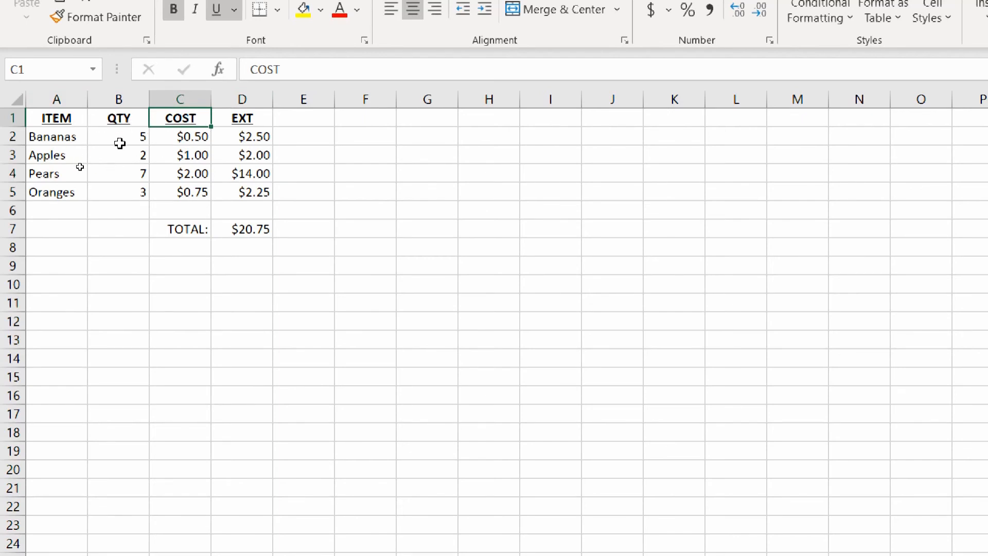
left_click_drag(132, 140, 127, 195)
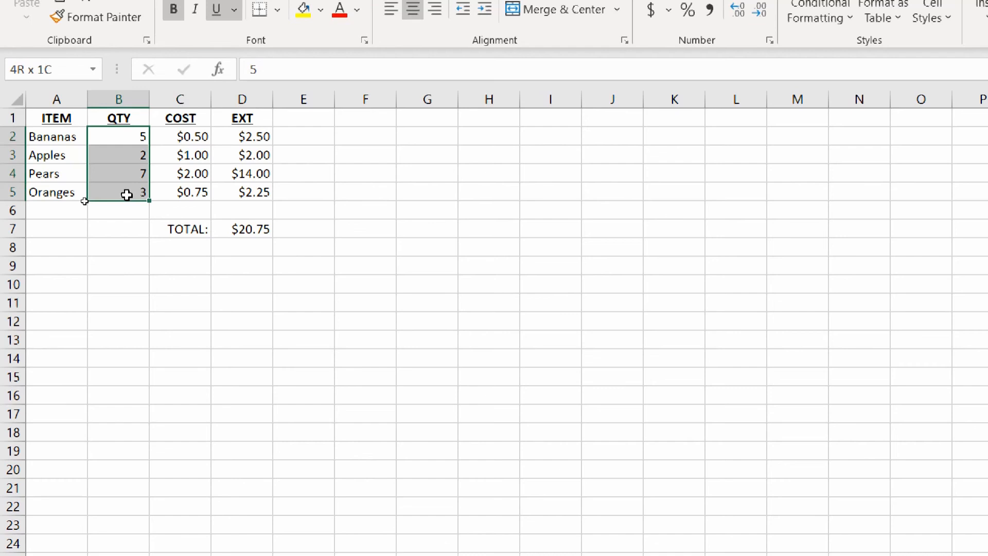
left_click(339, 62)
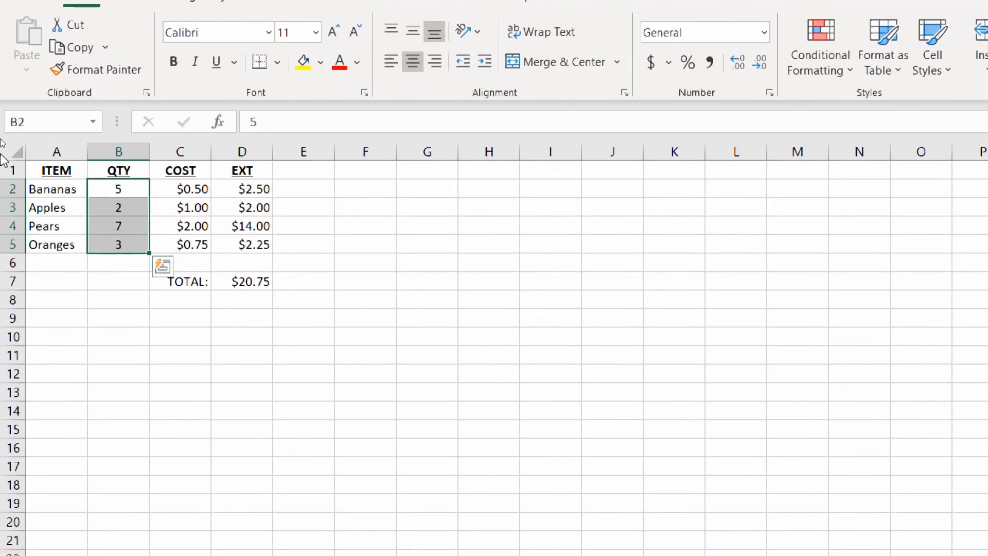
left_click(55, 163)
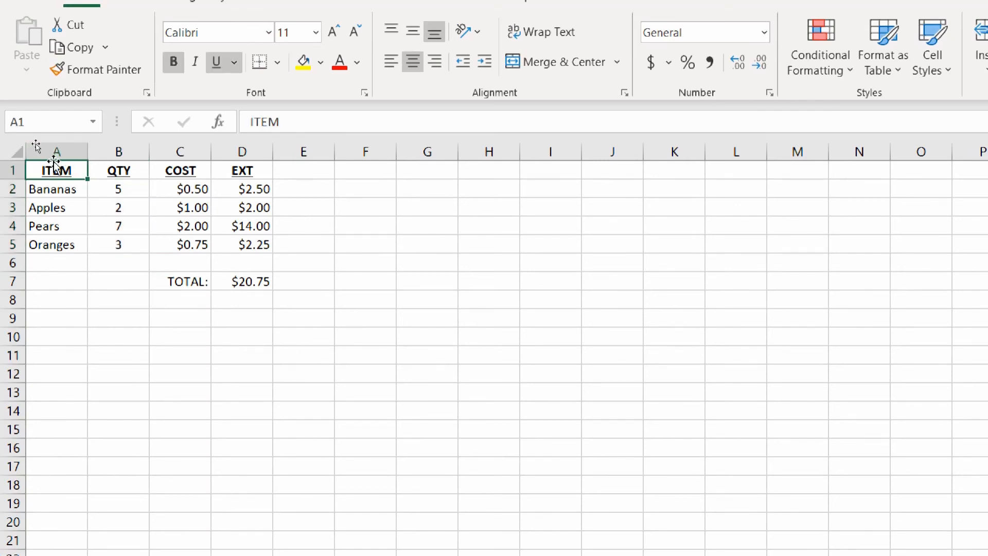
left_click_drag(55, 153, 260, 154)
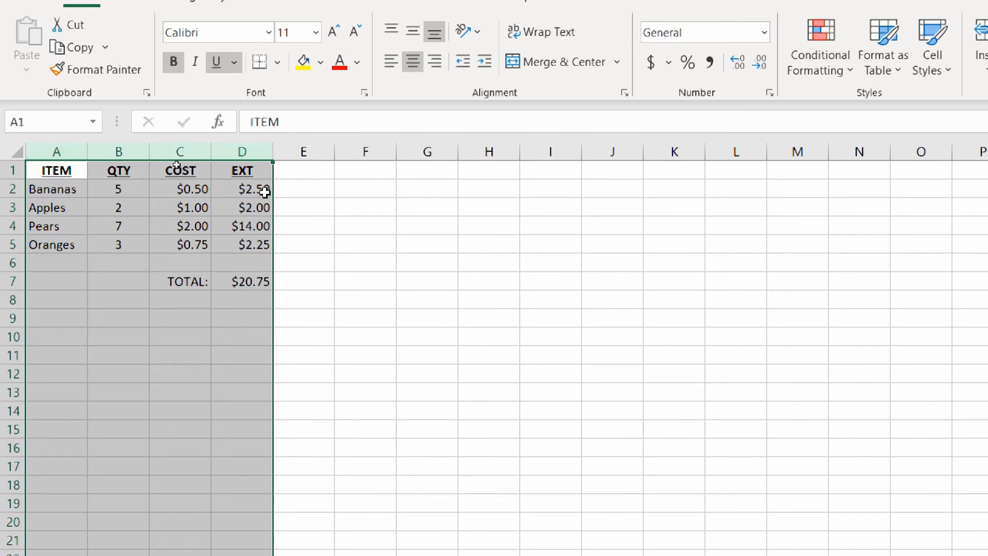
left_click(105, 197)
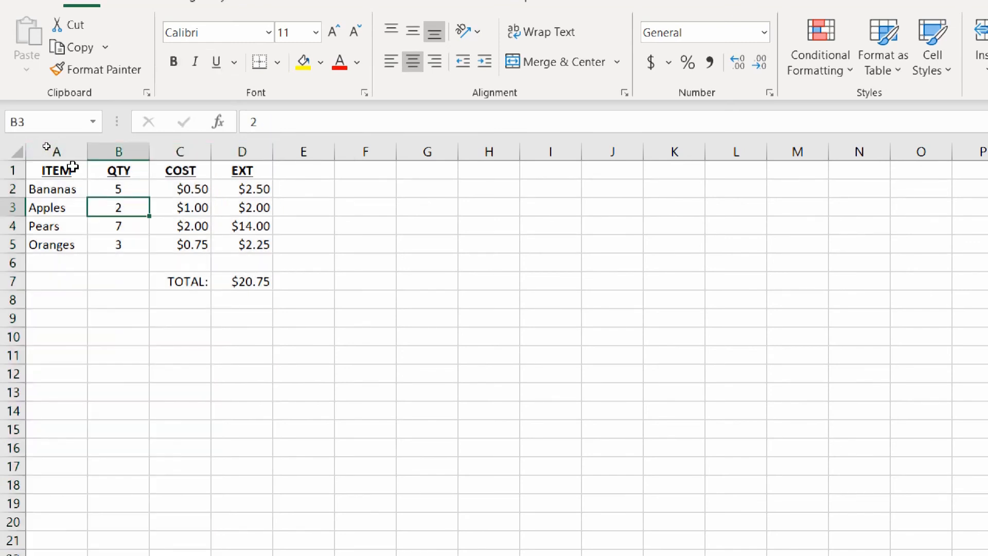
left_click(41, 150)
left_click(129, 155)
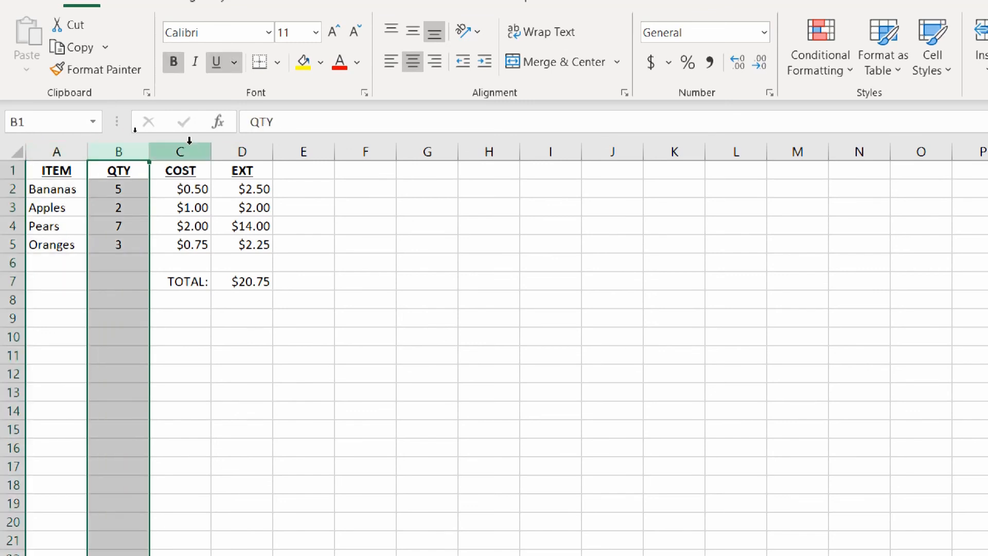
left_click(235, 152)
- AutoFit the widths of columns A through D to their contents
left_click_drag(60, 150, 265, 156)
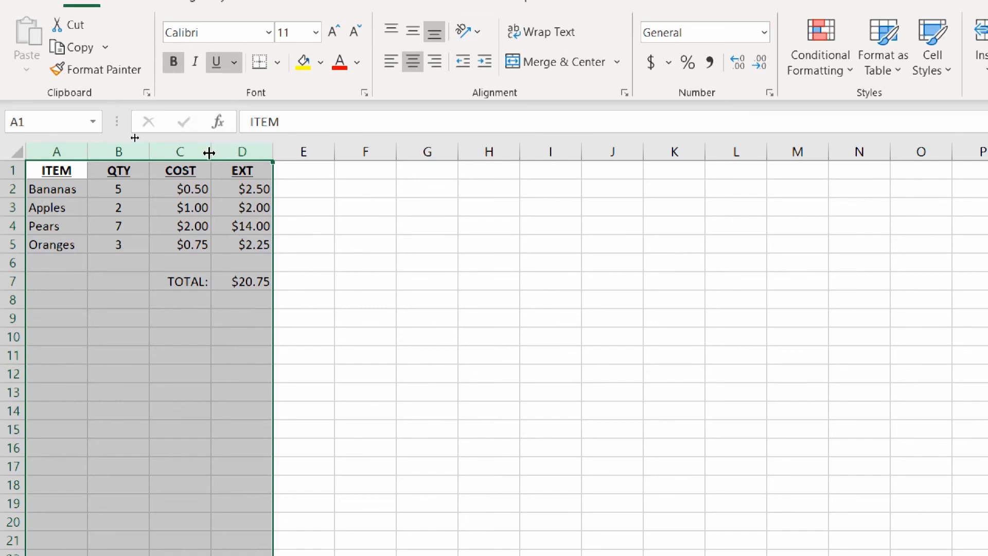
double_click(274, 151)
left_click(125, 207)
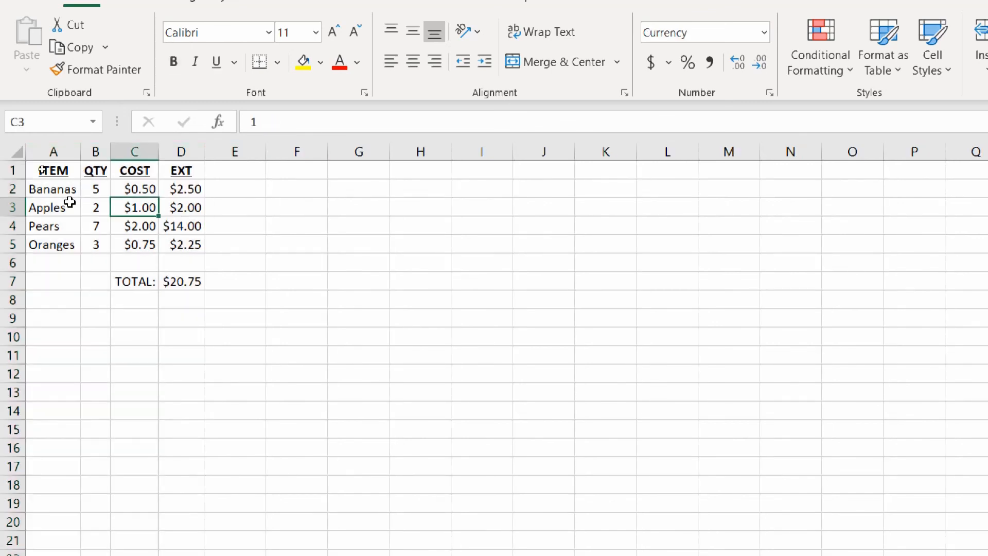
left_click(58, 189)
mouse_move(58, 188)
left_mouse_down()
mouse_move(170, 249)
mouse_move(184, 281)
left_mouse_up()
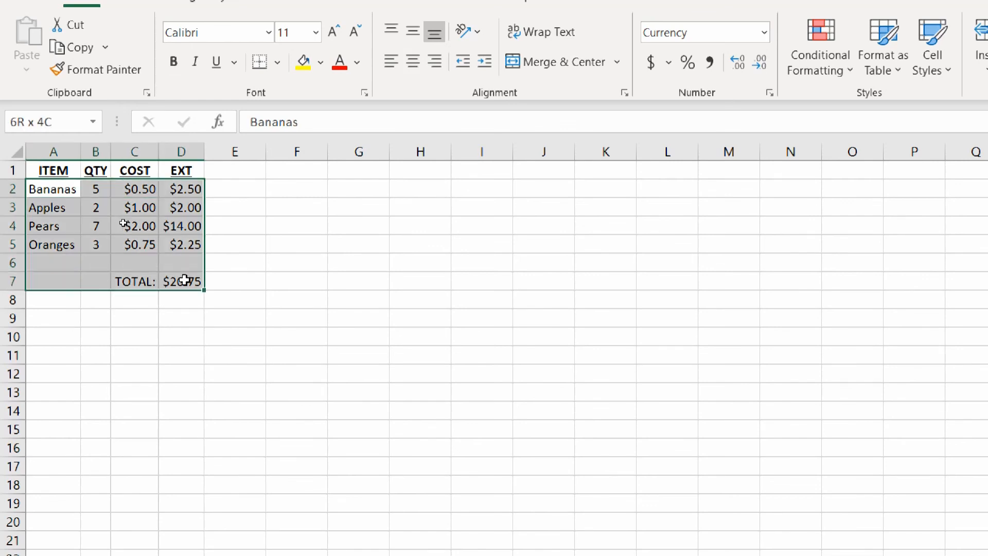
left_click(144, 318)
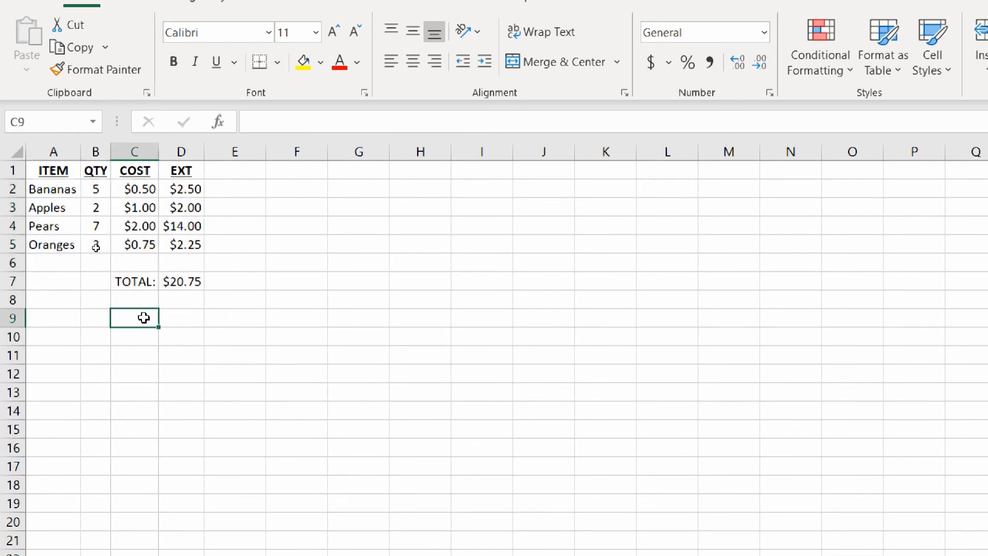